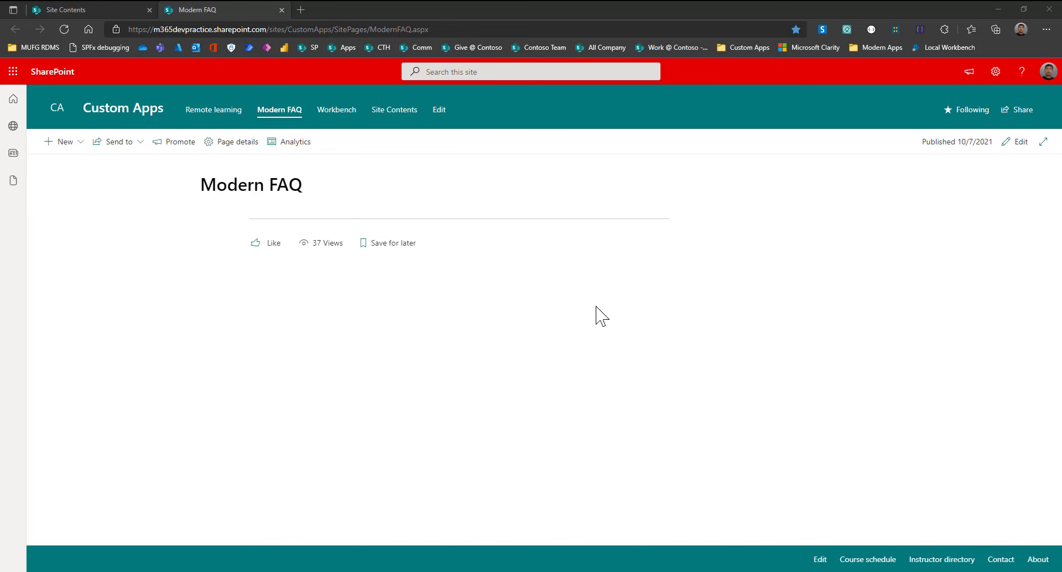
Review the lists and libraries in the site contents, and return to the Modern FAQ page
left_click(104, 9)
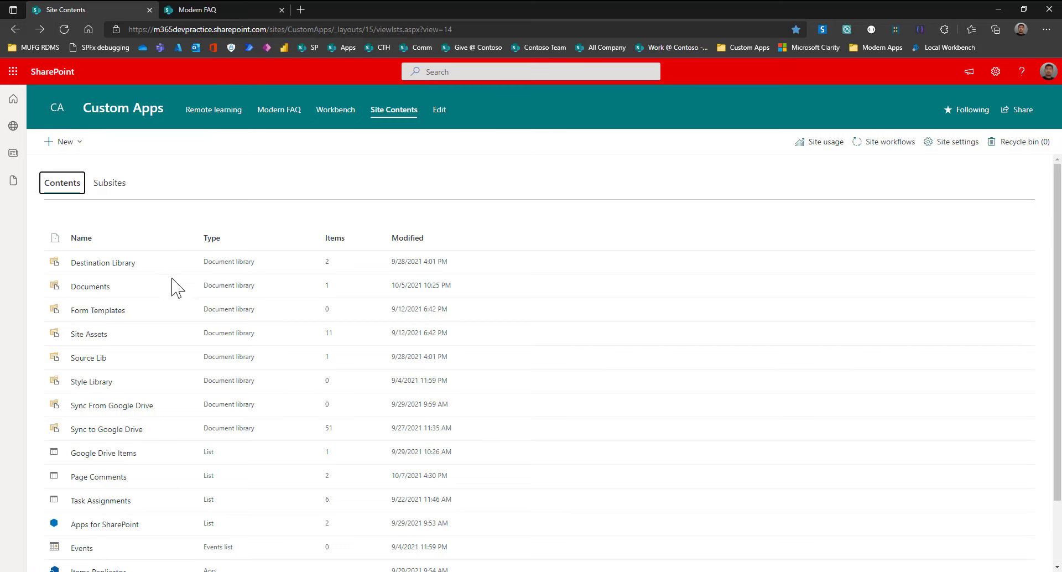
scroll(173, 287, "down", 2)
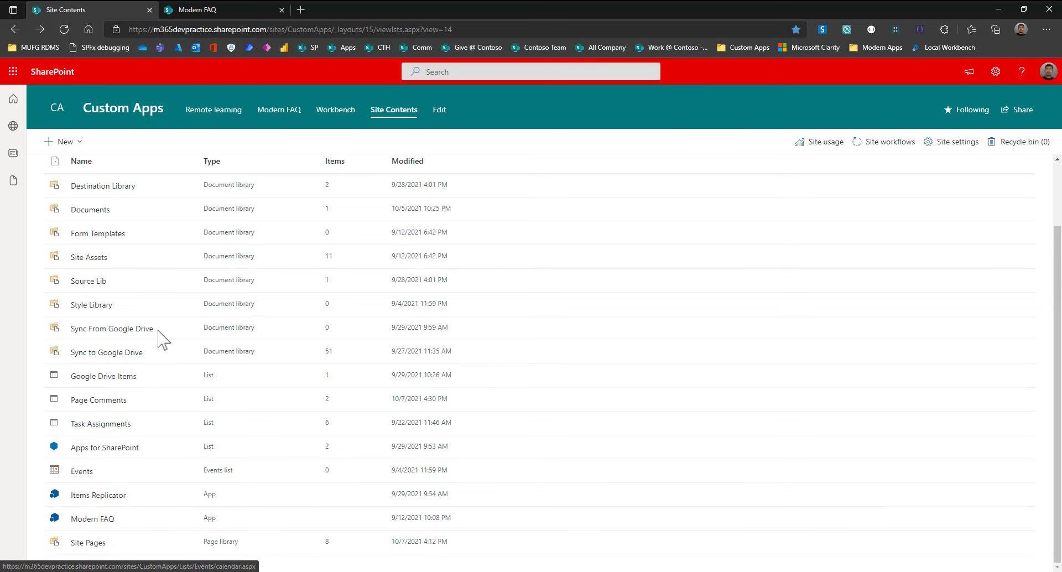
left_click(244, 9)
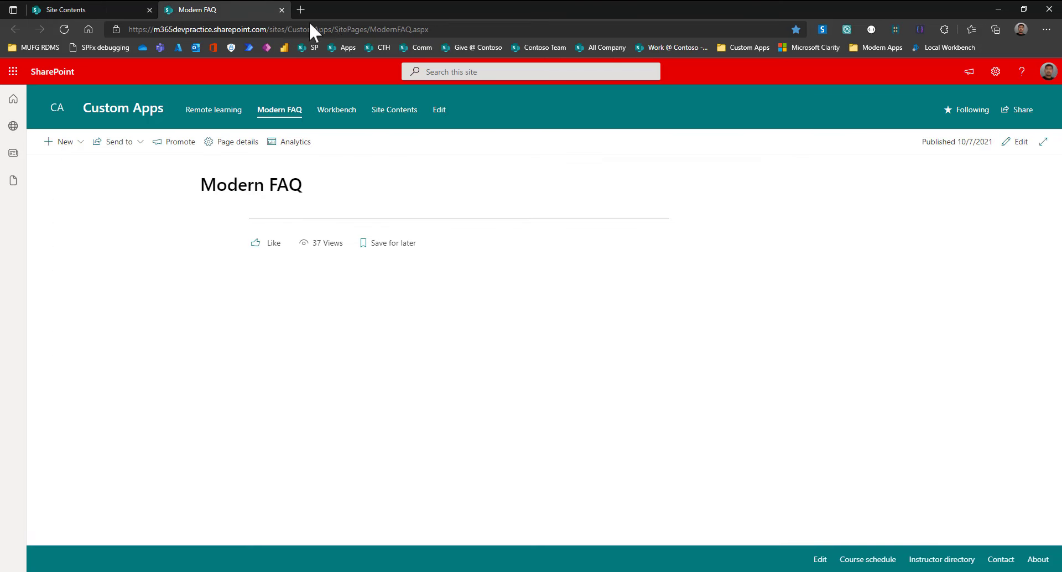
Put the Modern FAQ page in edit mode and add the Modern FAQ web part to its empty section
left_click(1017, 142)
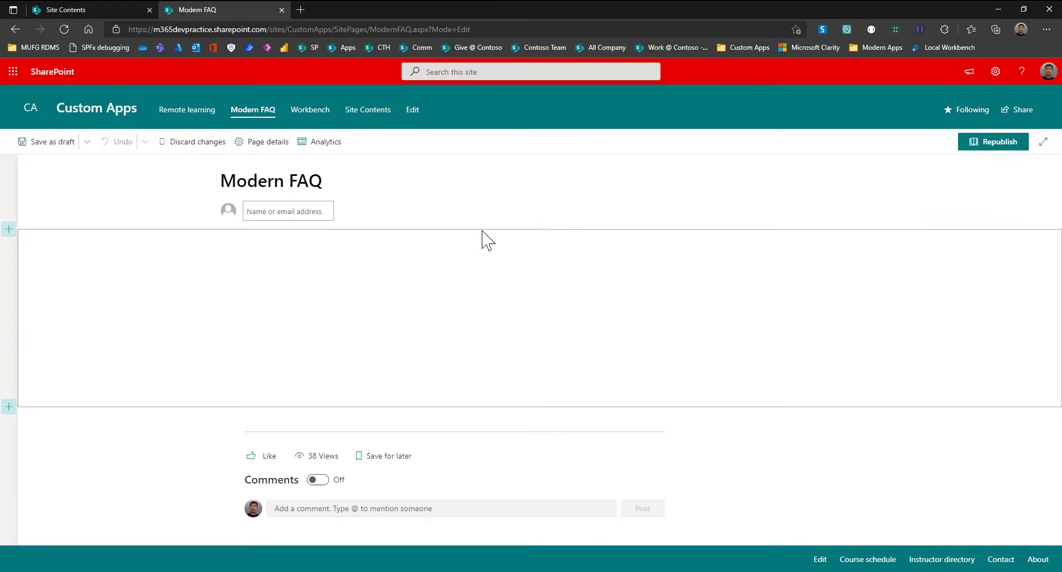
left_click(547, 237)
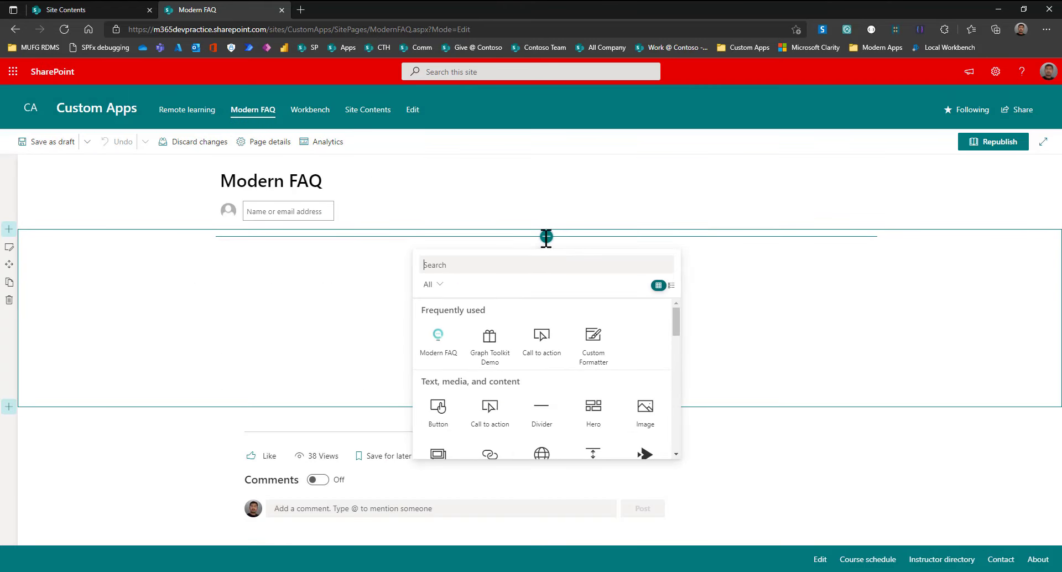
left_click(443, 359)
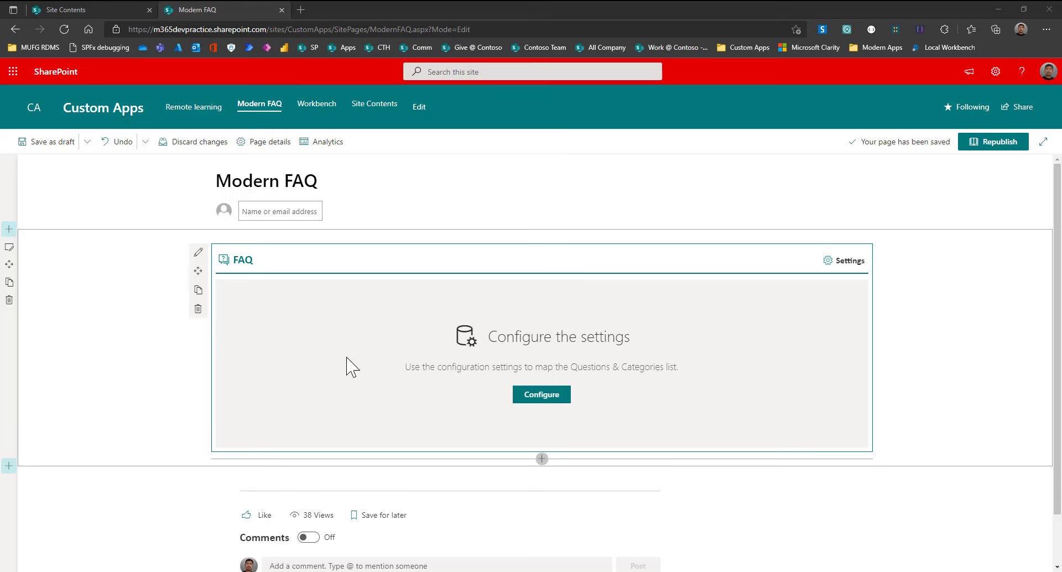
Refresh the site contents and examine the columns and items of the FAQCategories list
left_click(102, 8)
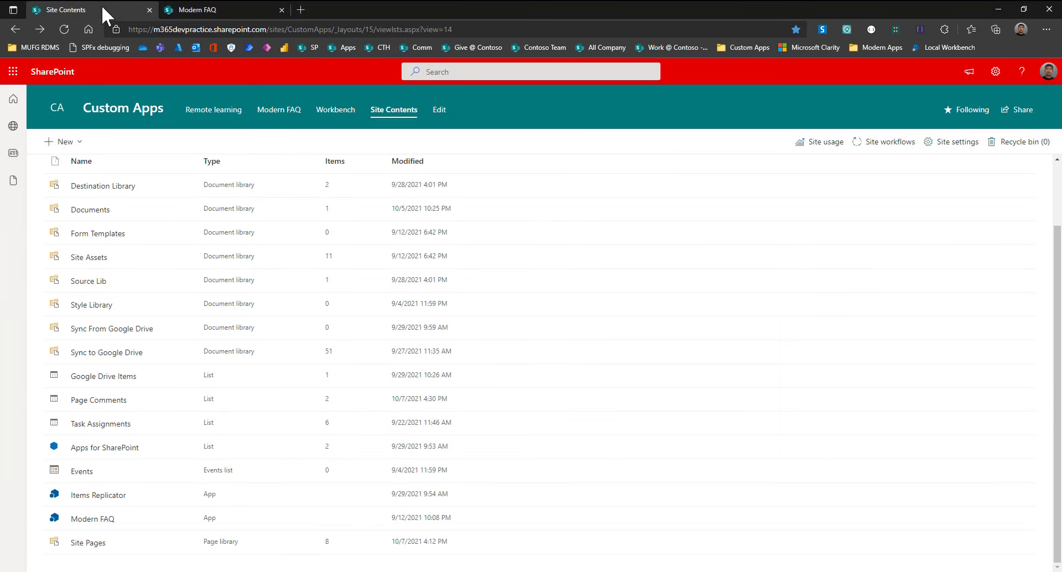
left_click(65, 30)
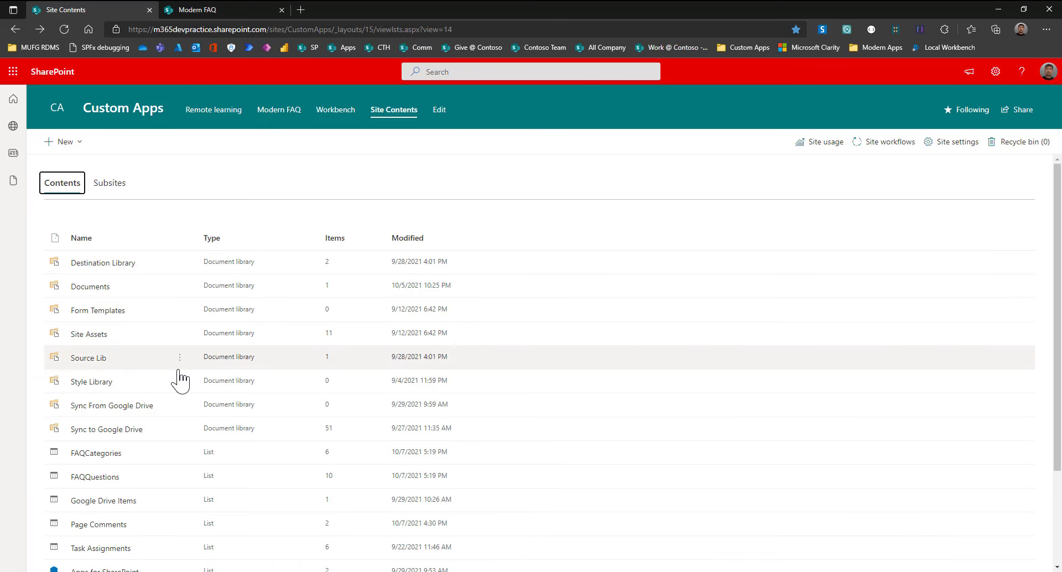
scroll(176, 371, "down", 3)
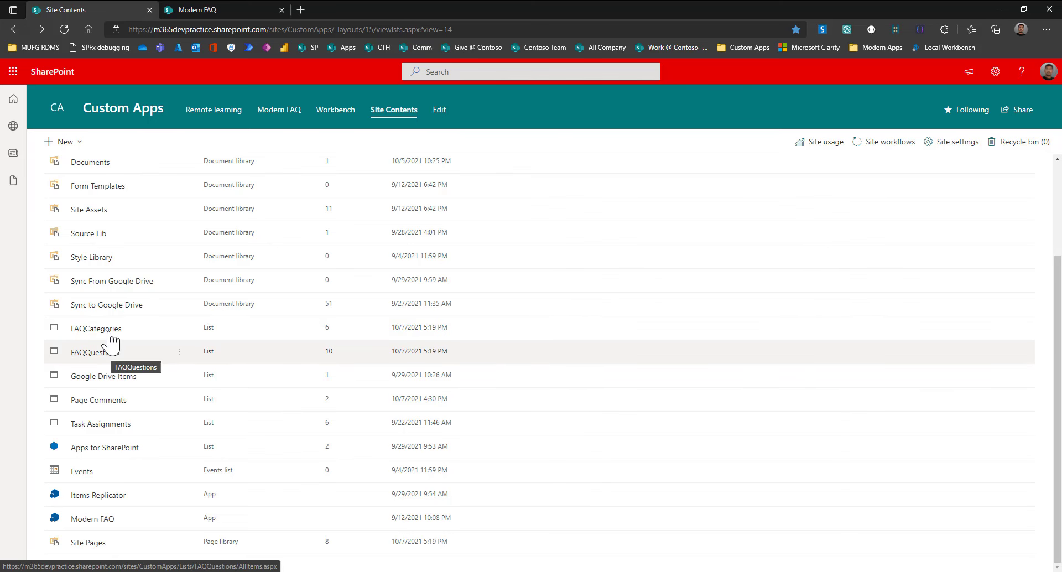
left_click(109, 332)
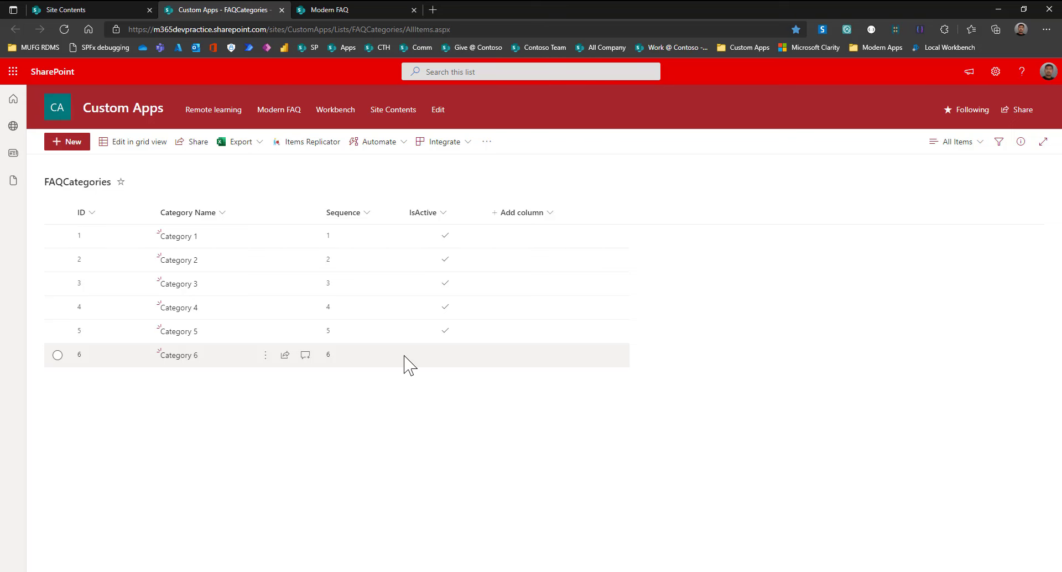
key("ctrl+w")
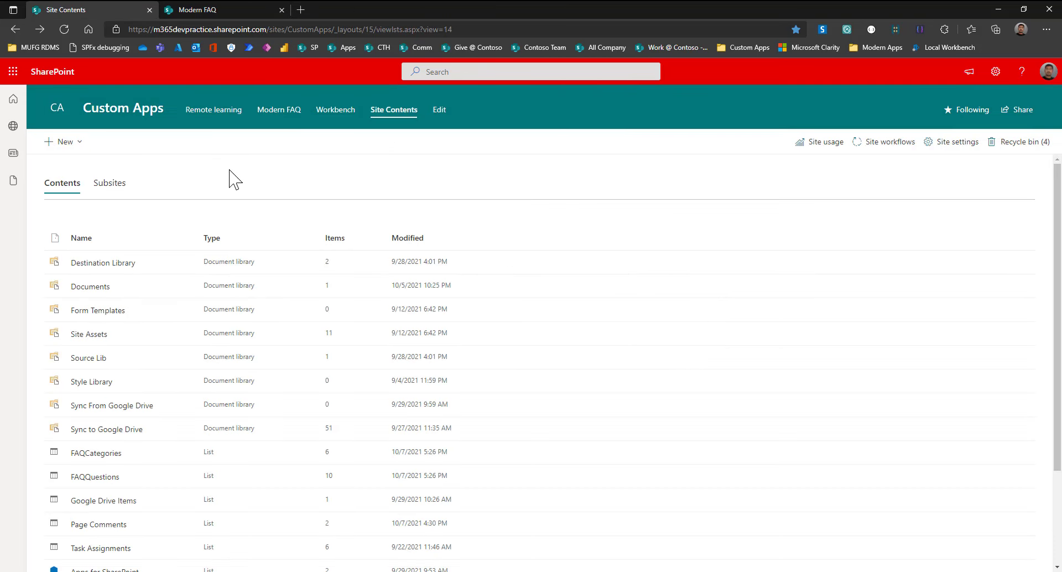
Examine the columns and items of the FAQQuestions list, and return to the Modern FAQ page being edited
left_click(113, 479)
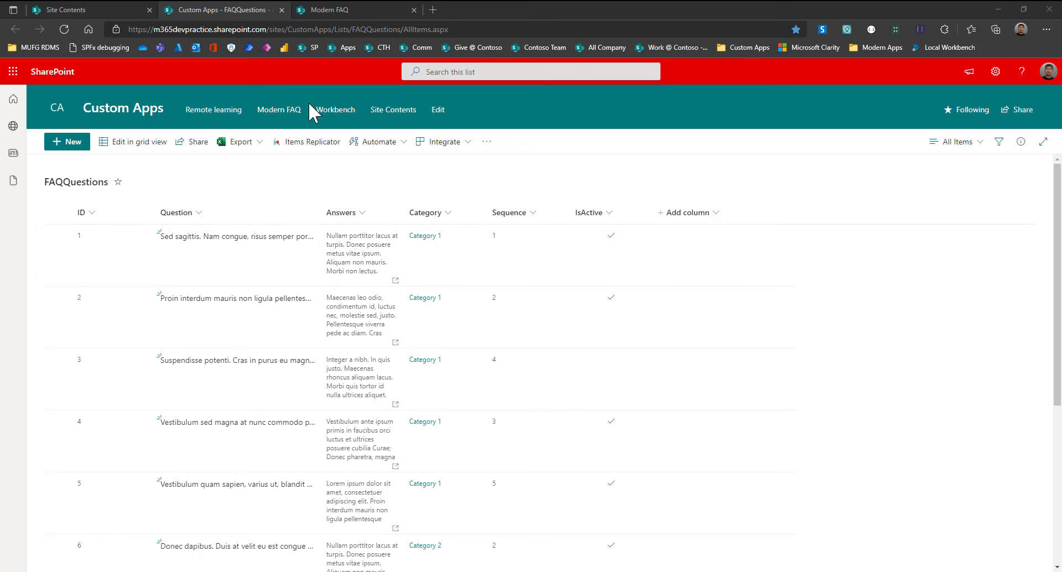
left_click(282, 10)
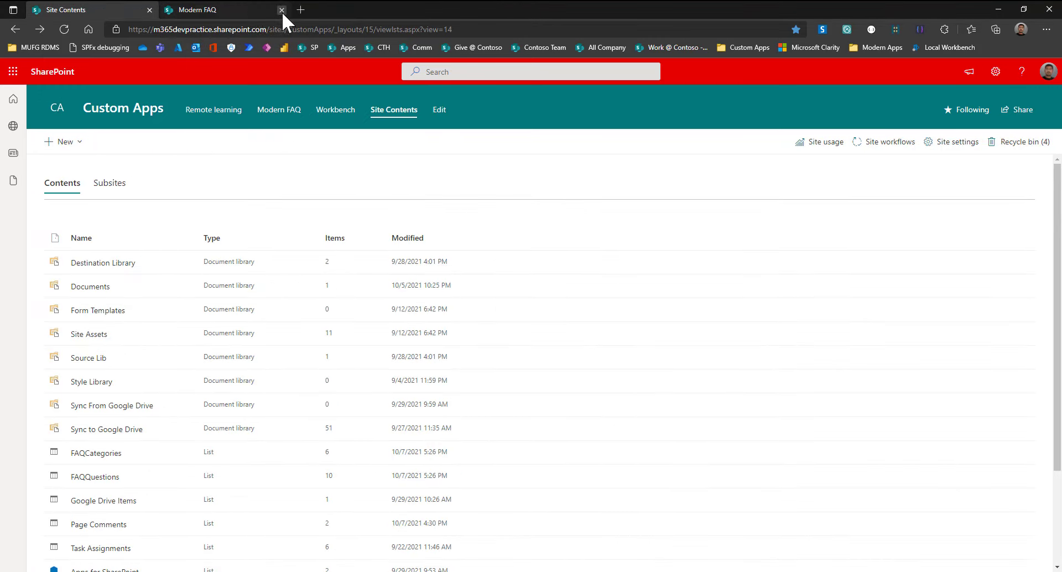
left_click(244, 9)
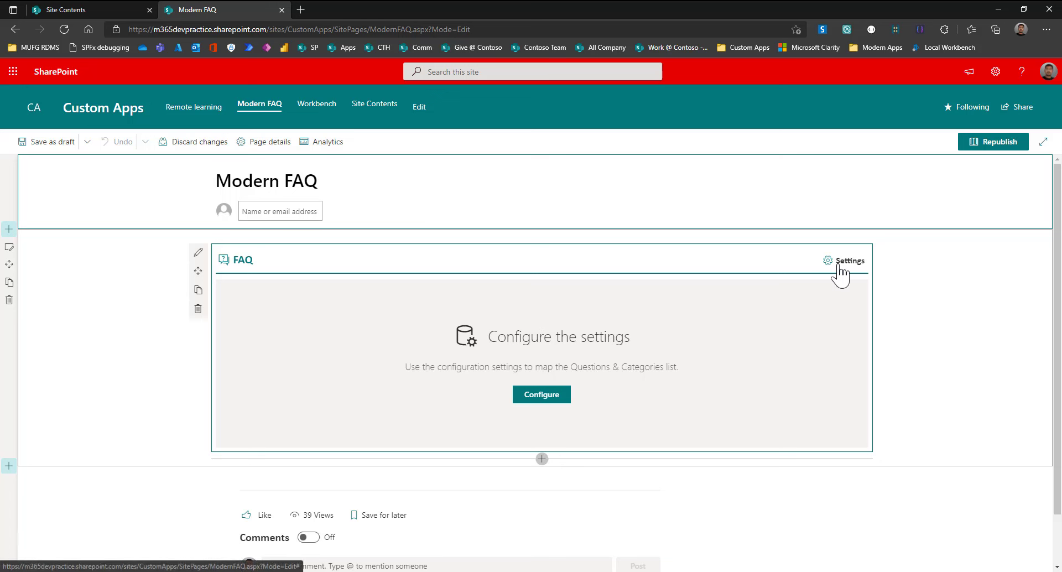
Open the FAQ web part's configuration and enter "Modern FAQ" as the web part title
left_click(540, 396)
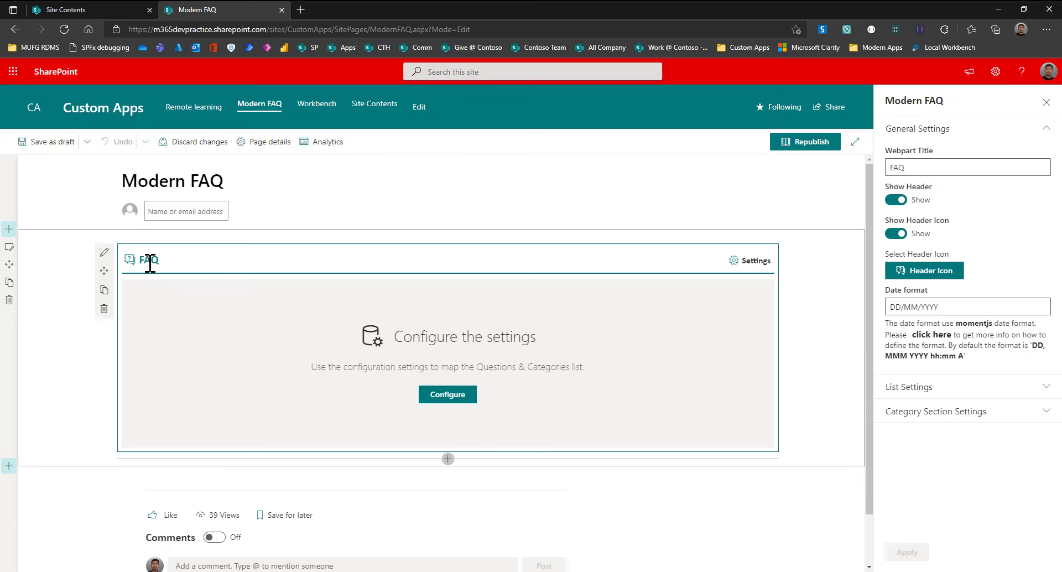
left_click_drag(911, 168, 876, 168)
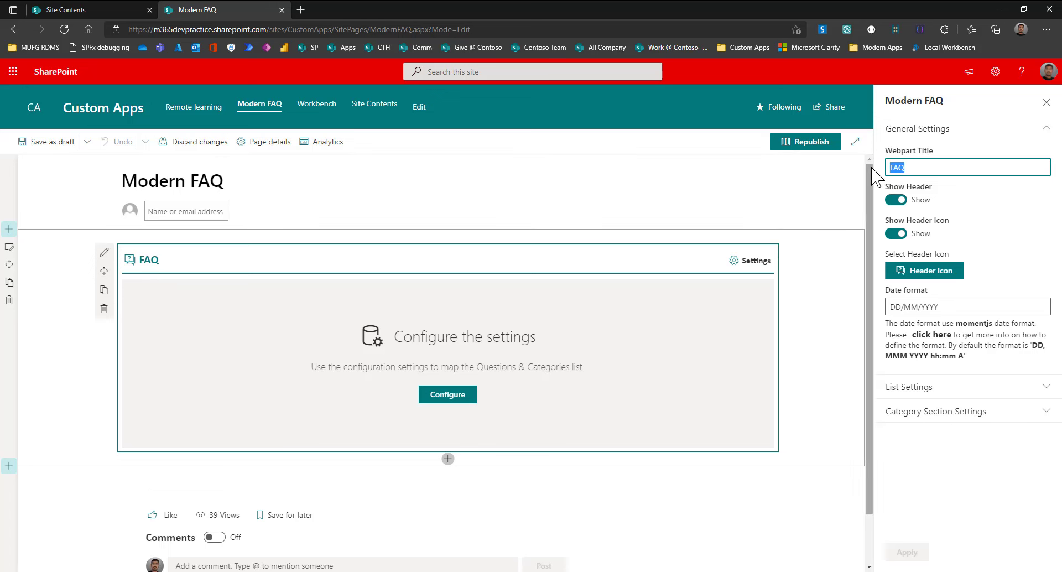
type("Modern FAQ")
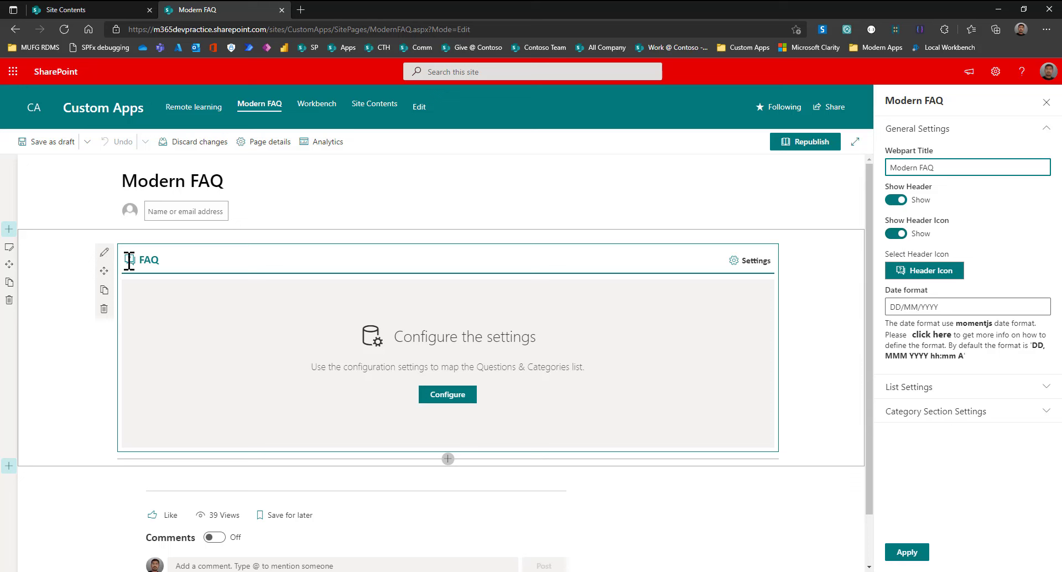
Browse the header icon choices without picking one, and apply the new web part title
left_click(927, 273)
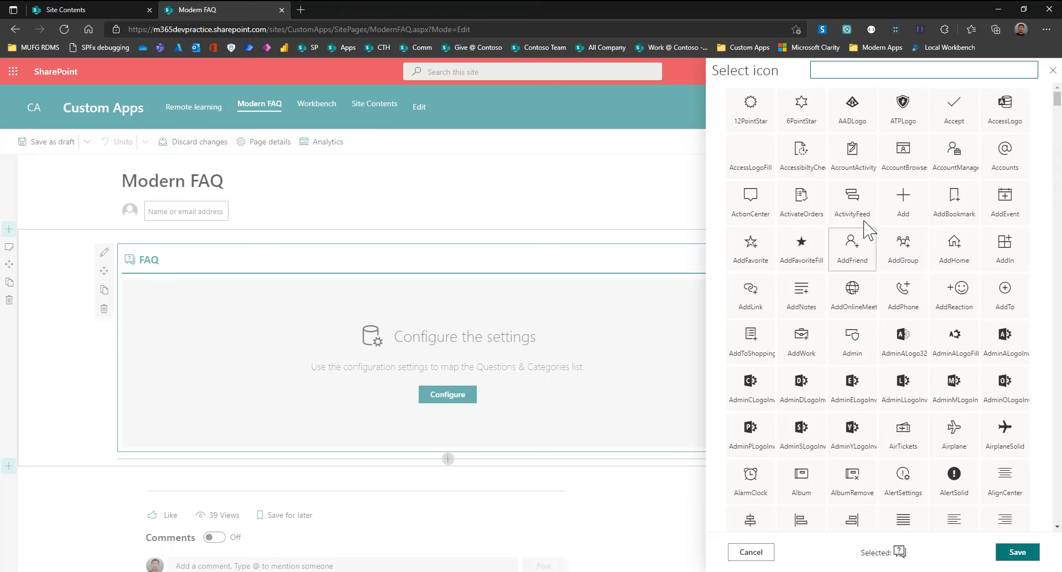
scroll(924, 271, "down", 10)
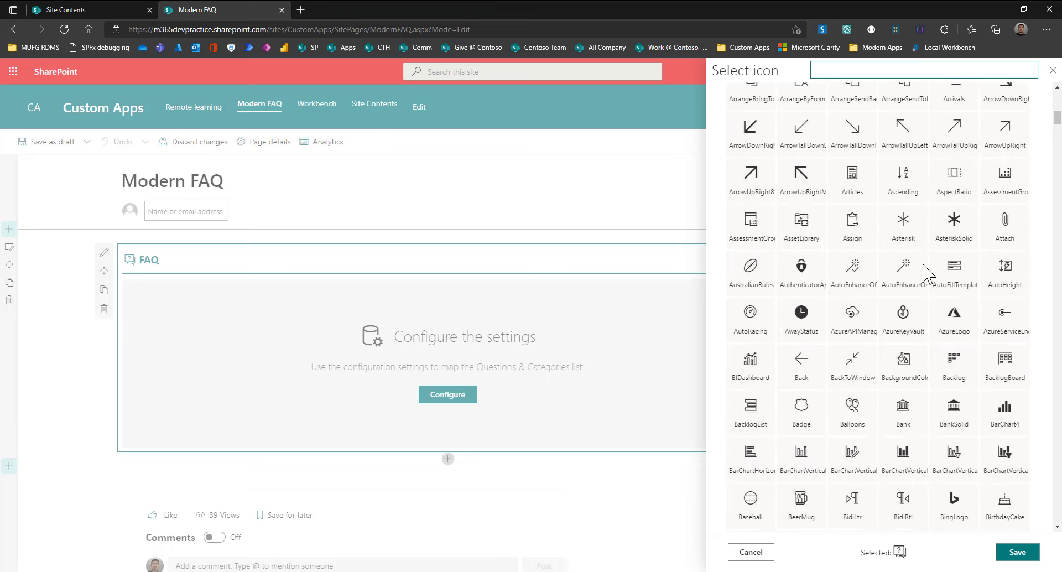
scroll(924, 271, "down", 4)
left_click(759, 559)
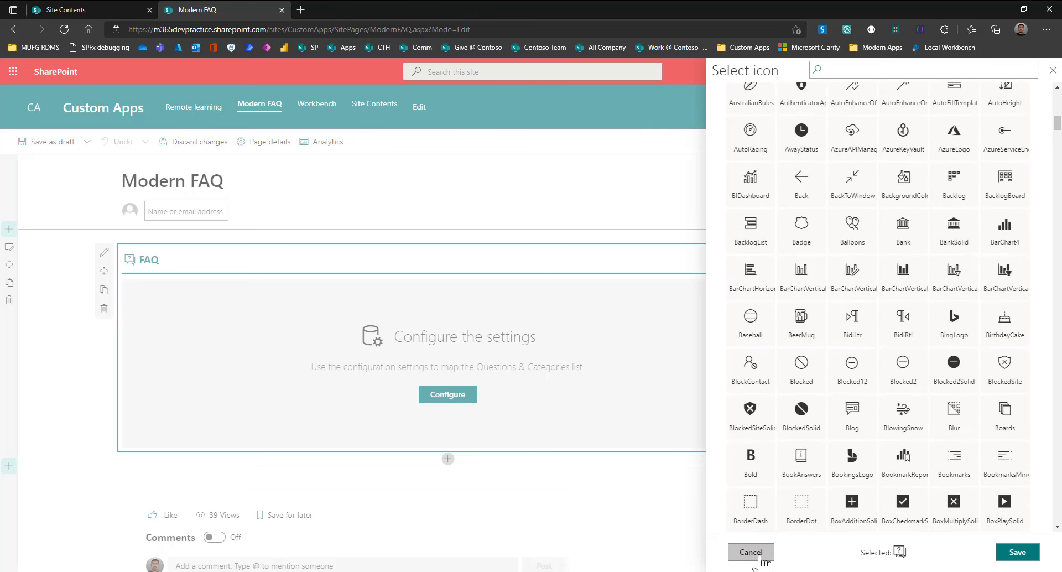
left_click(905, 551)
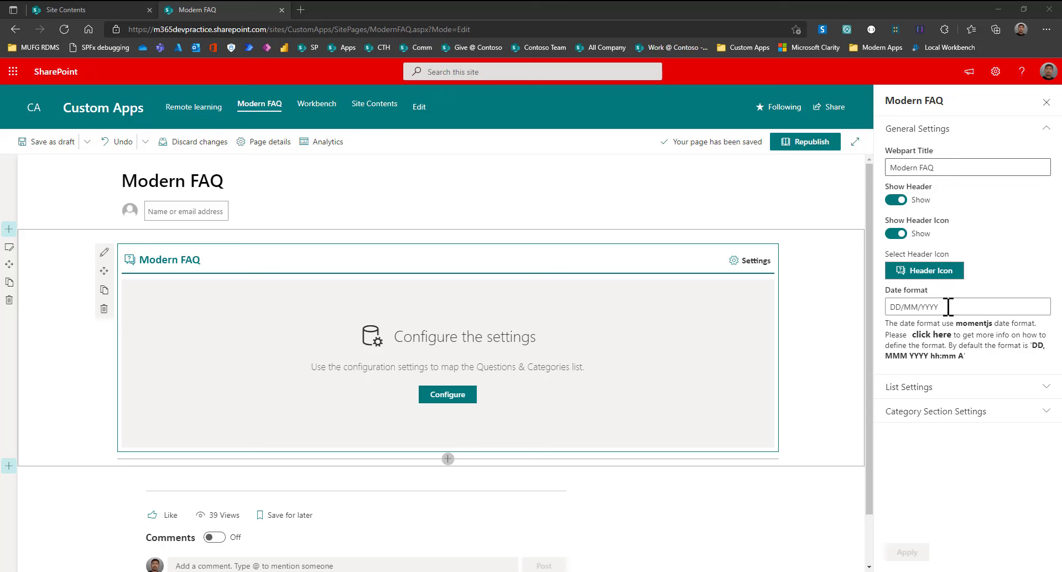
Open the momentjs format documentation from the date format help, review the format tokens, and return to the Modern FAQ page
left_click(937, 335)
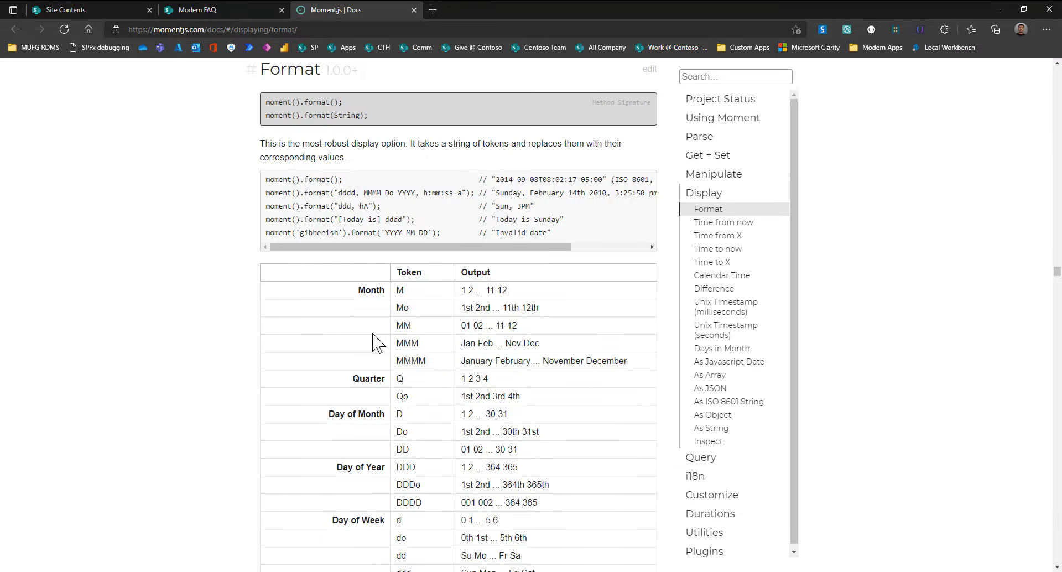
scroll(379, 335, "down", 3)
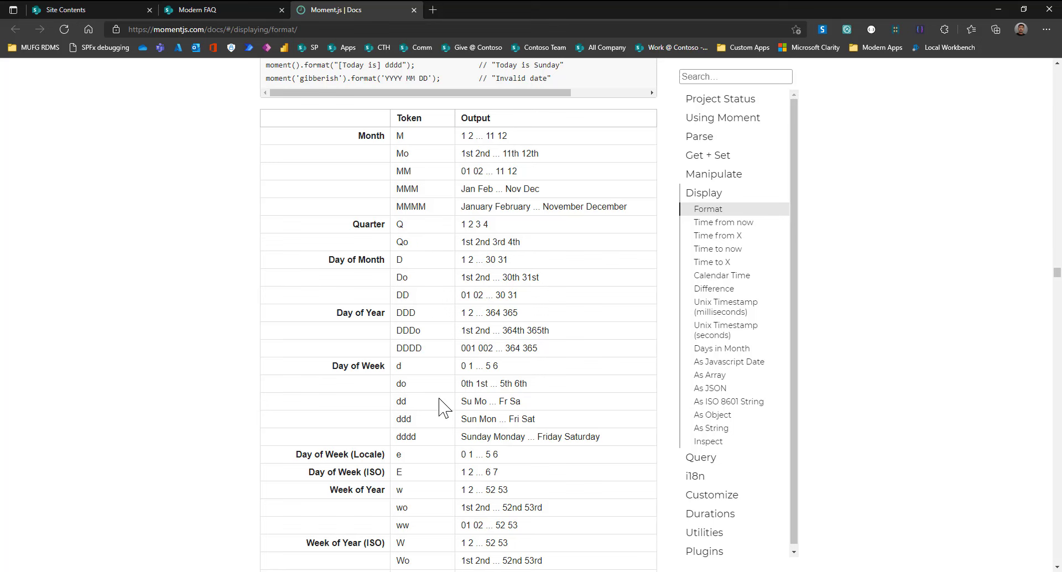
scroll(437, 407, "down", 2)
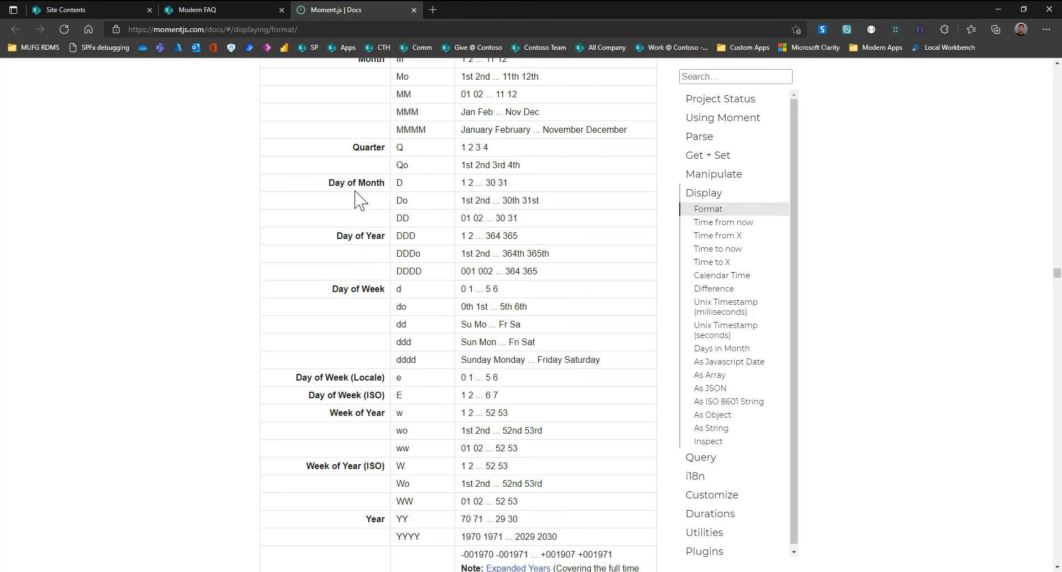
left_click(222, 10)
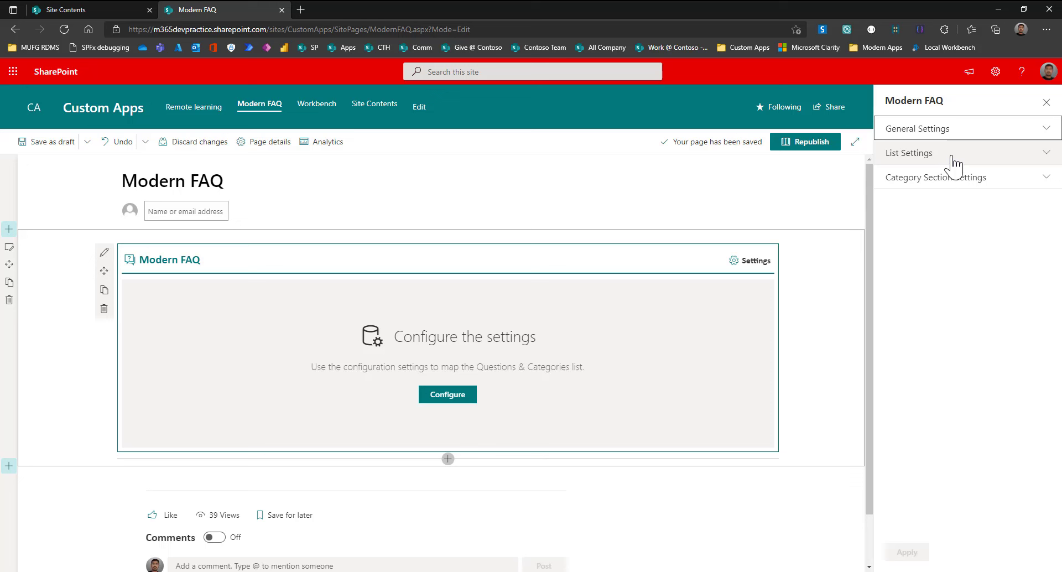
In the list settings, choose FAQCategories as the category list and FAQQuestions as the questions list, and apply them
left_click(956, 160)
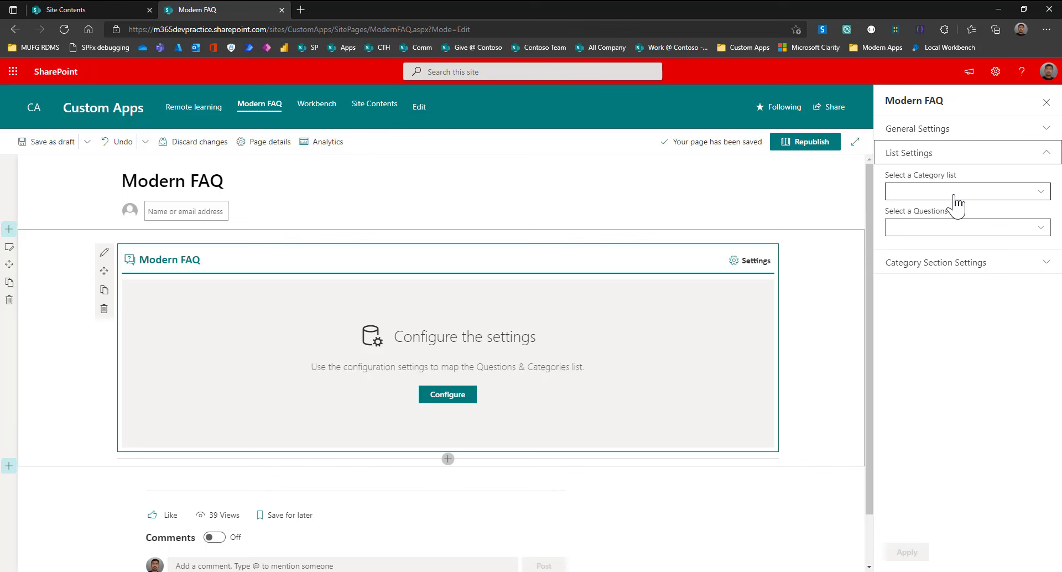
left_click(954, 194)
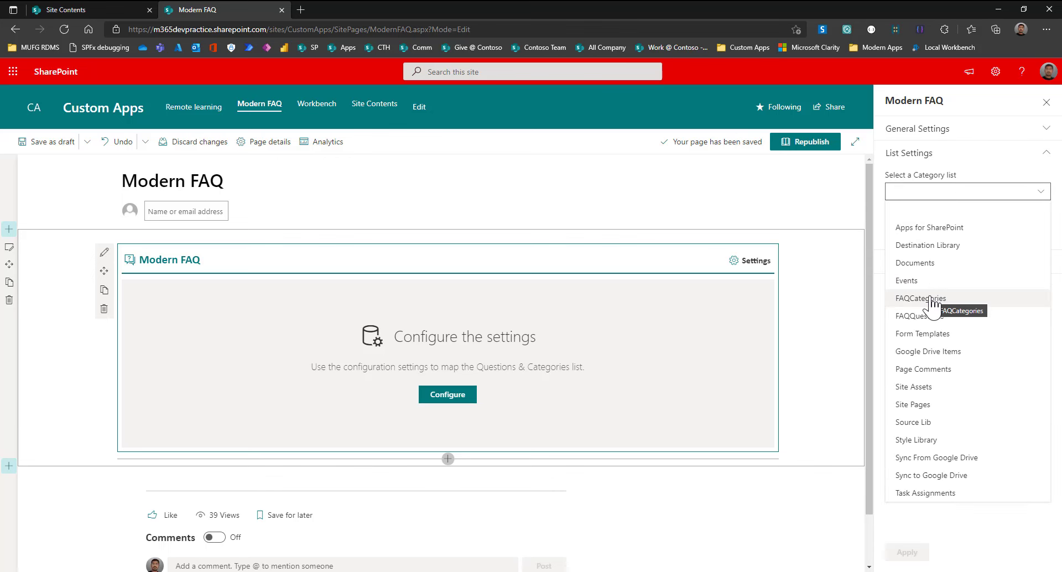
left_click(933, 301)
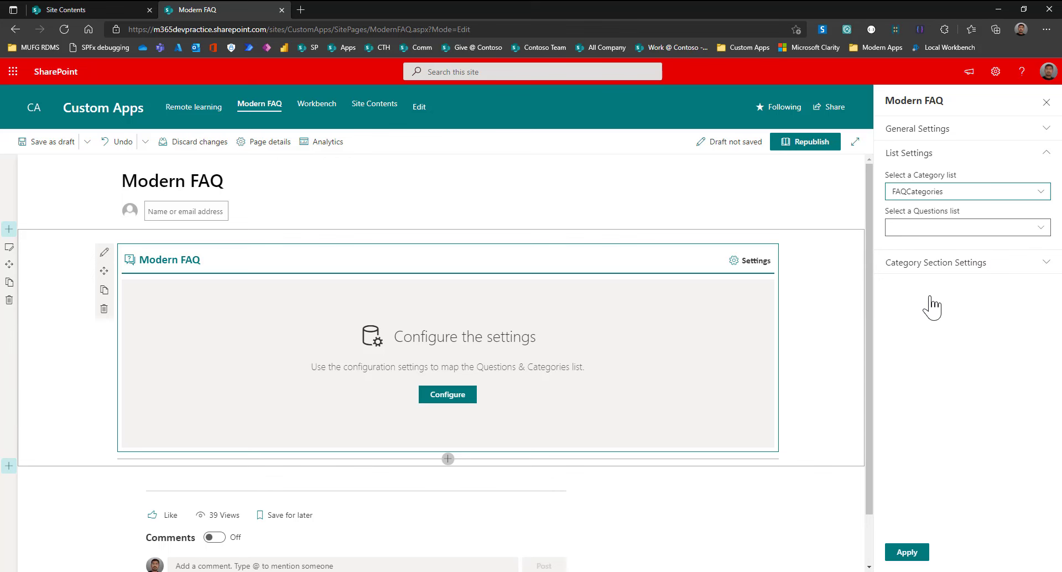
left_click(936, 228)
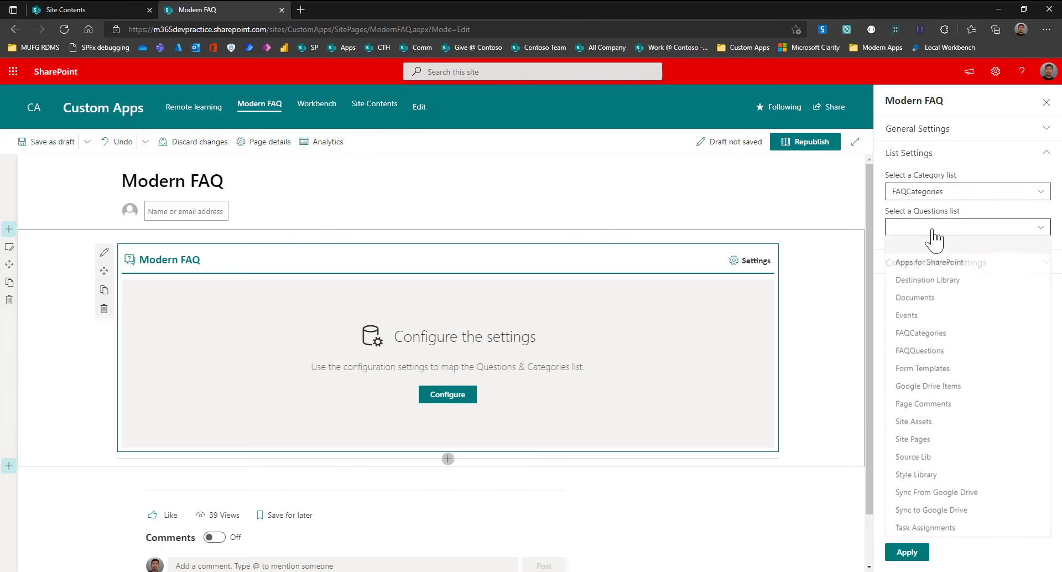
left_click(928, 353)
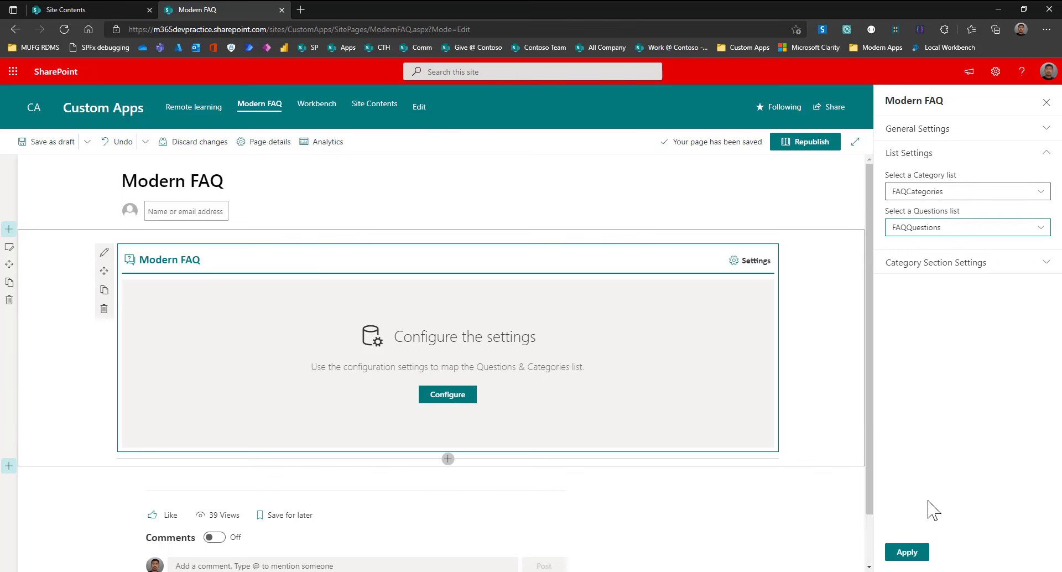
left_click(917, 555)
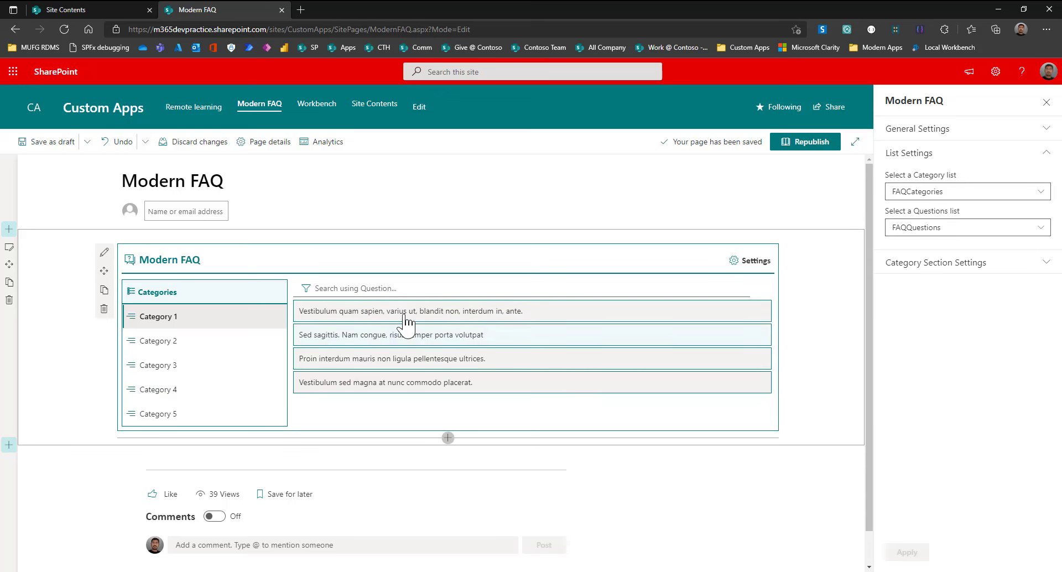
In the category section settings, set the section title to "FAQ Categories" and apply it
left_click(966, 277)
scroll(966, 276, "down", 3)
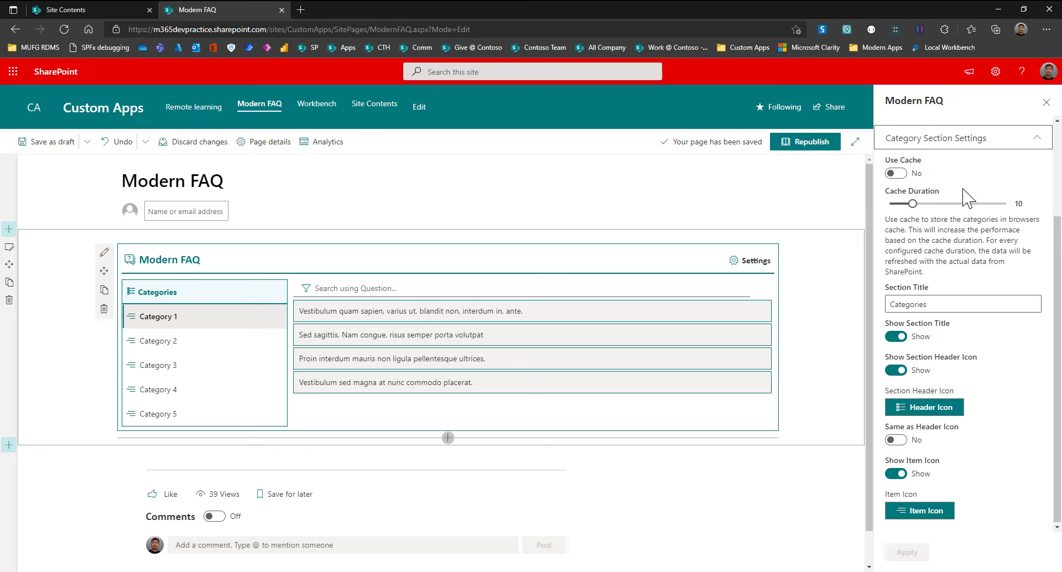
left_click(943, 304)
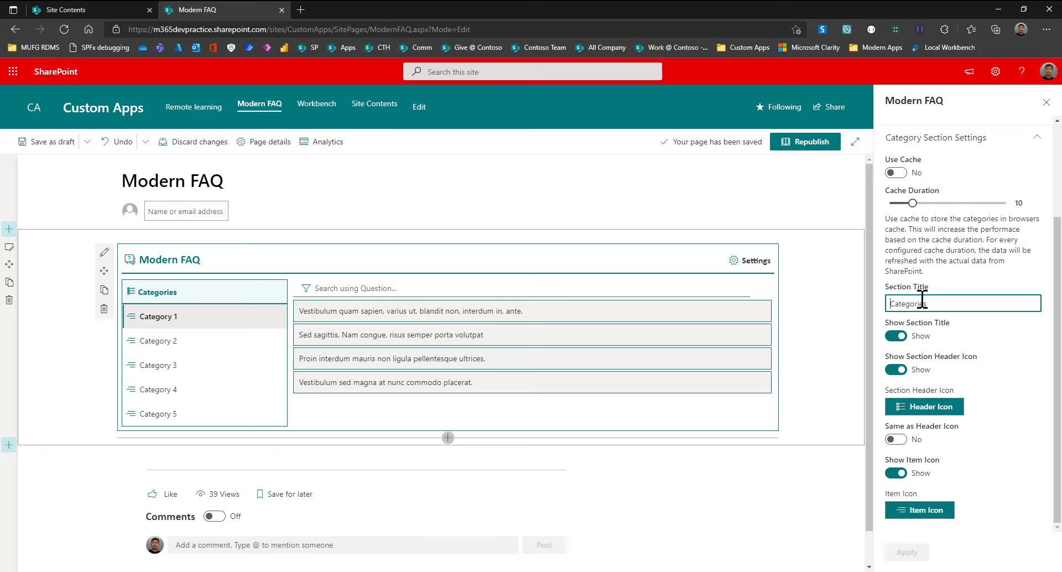
type("FAQ")
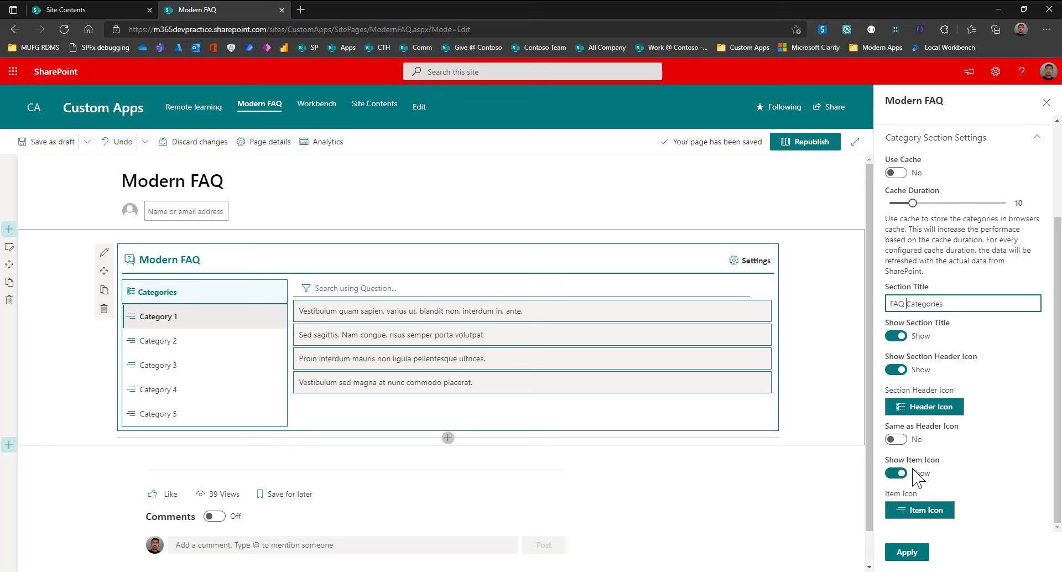
left_click(907, 552)
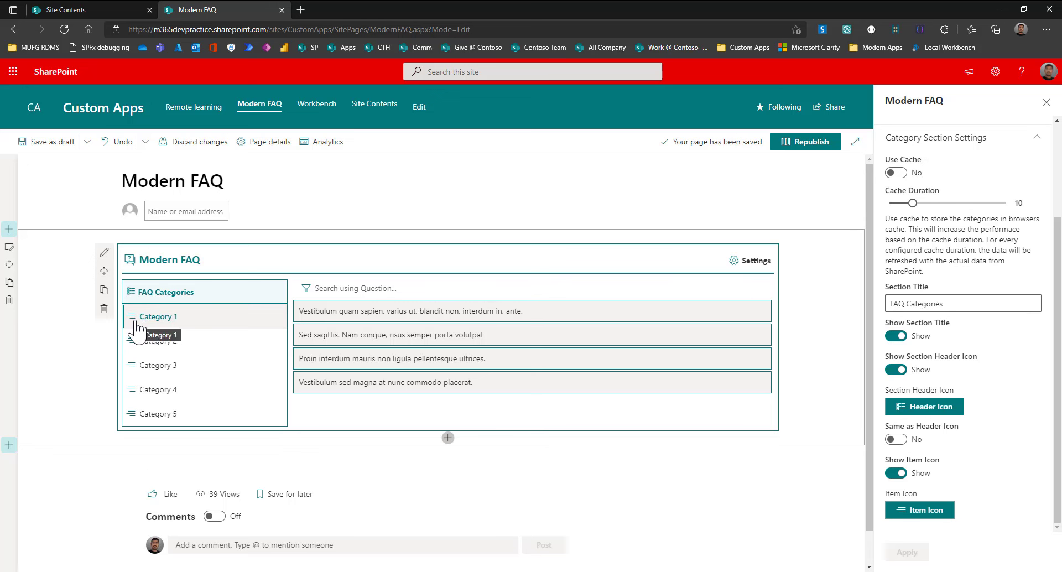
Try using the section header icon for the category items, apply it, and turn the option off again
left_click(896, 439)
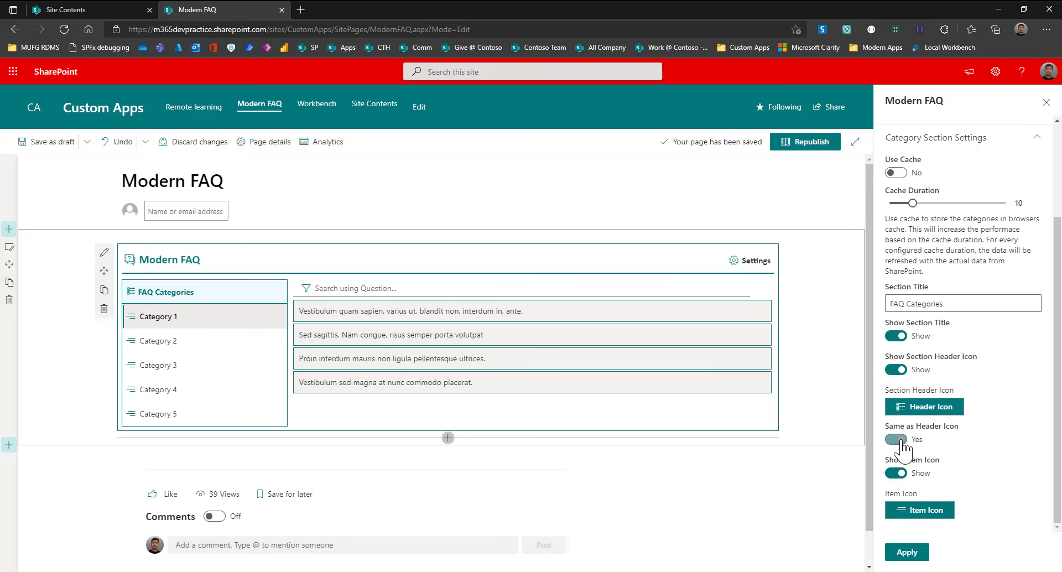
left_click(925, 551)
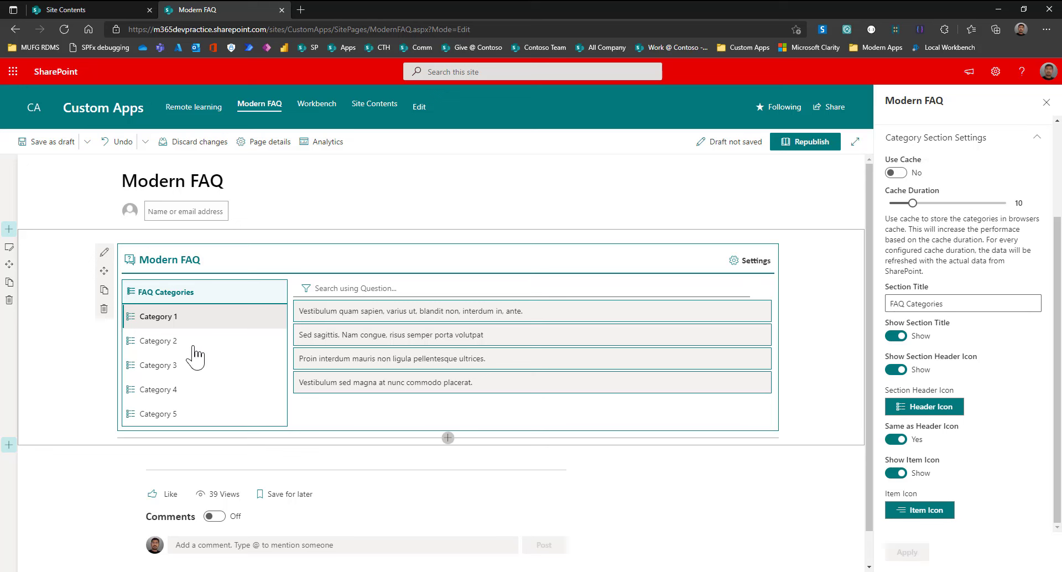
left_click(902, 439)
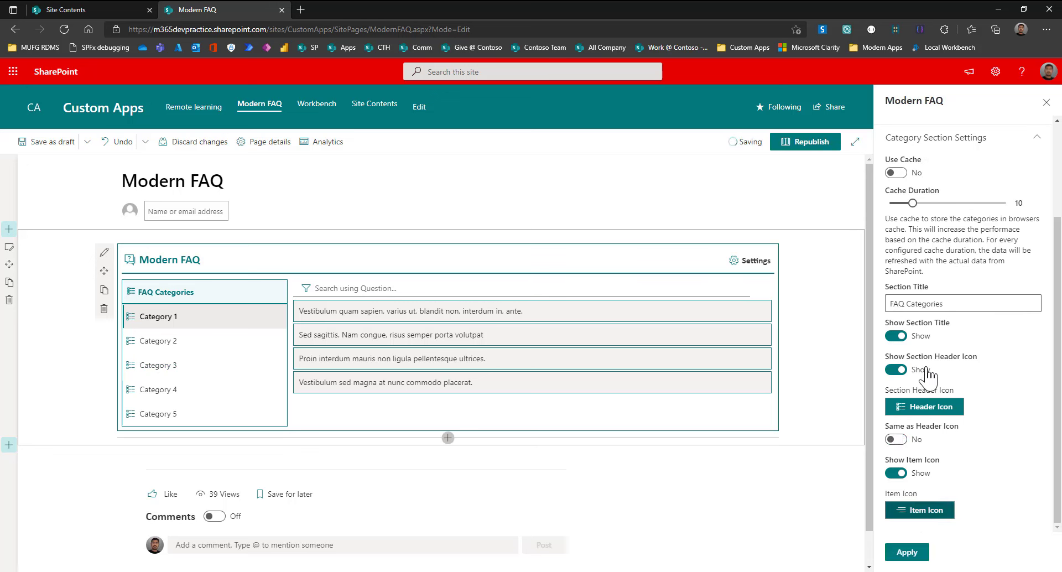
Choose AddFavoriteFill as the category item icon, apply it, and close the web part properties
left_click(920, 510)
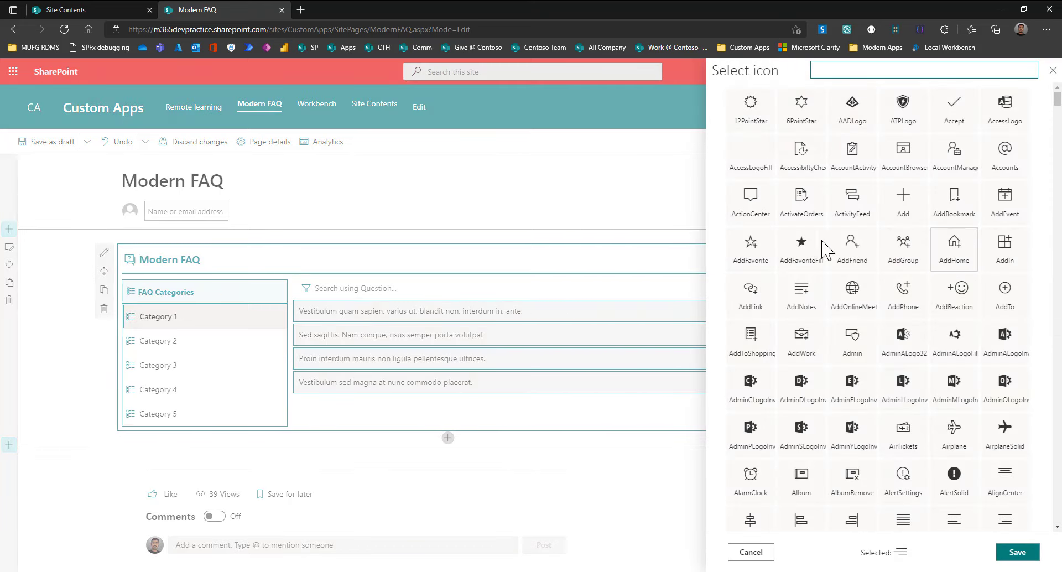
left_click(803, 249)
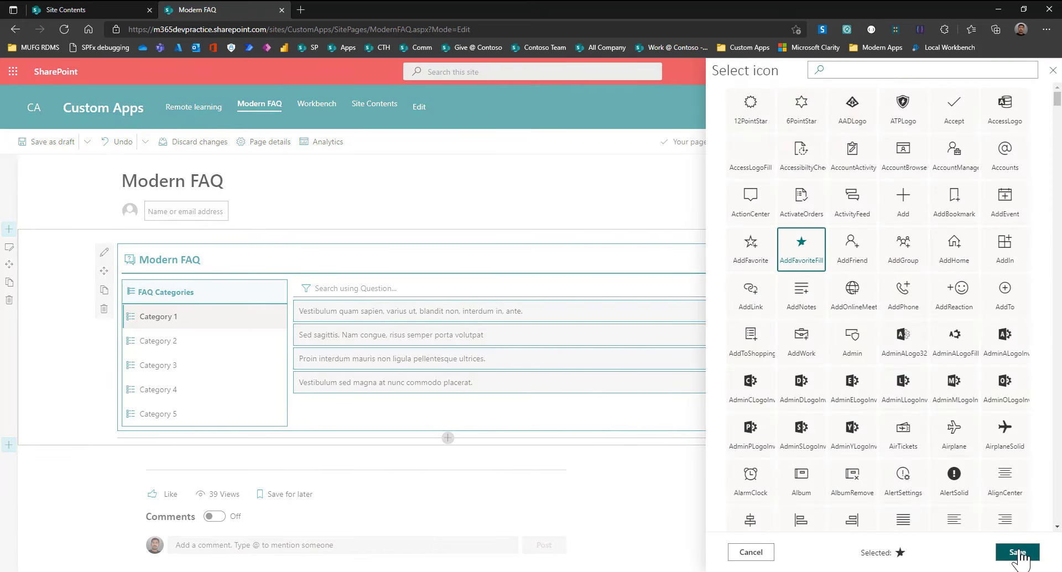
left_click(1021, 553)
left_click(908, 552)
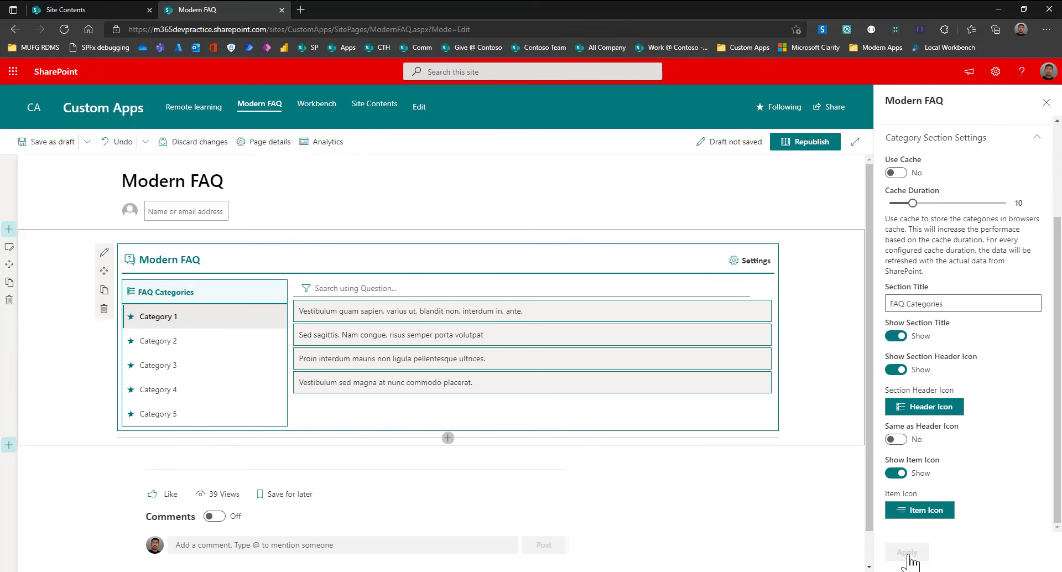
left_click(859, 363)
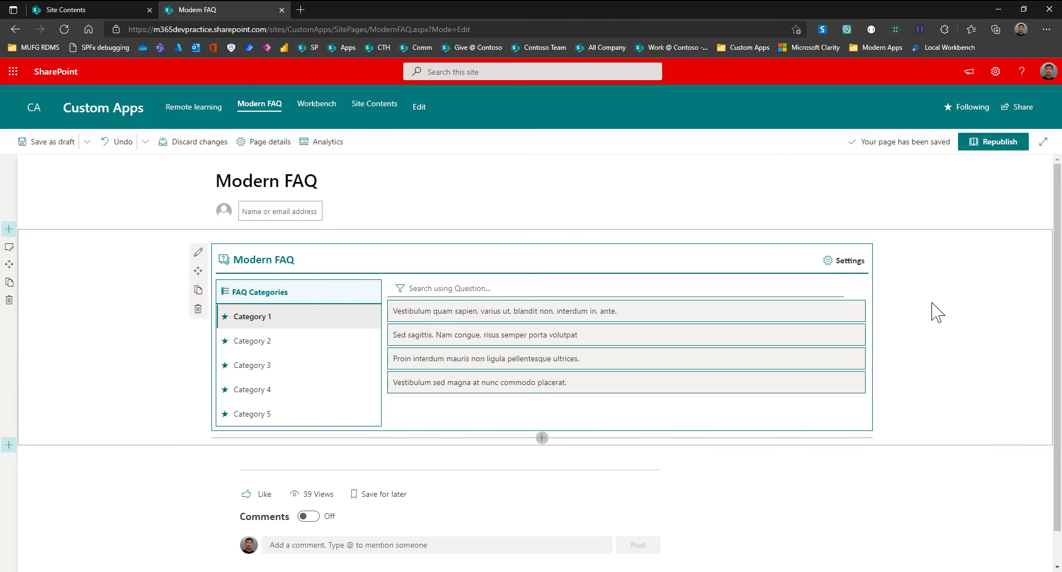
Review the list creation settings and the available category lists in the web part properties, closing both without changes
left_click(848, 268)
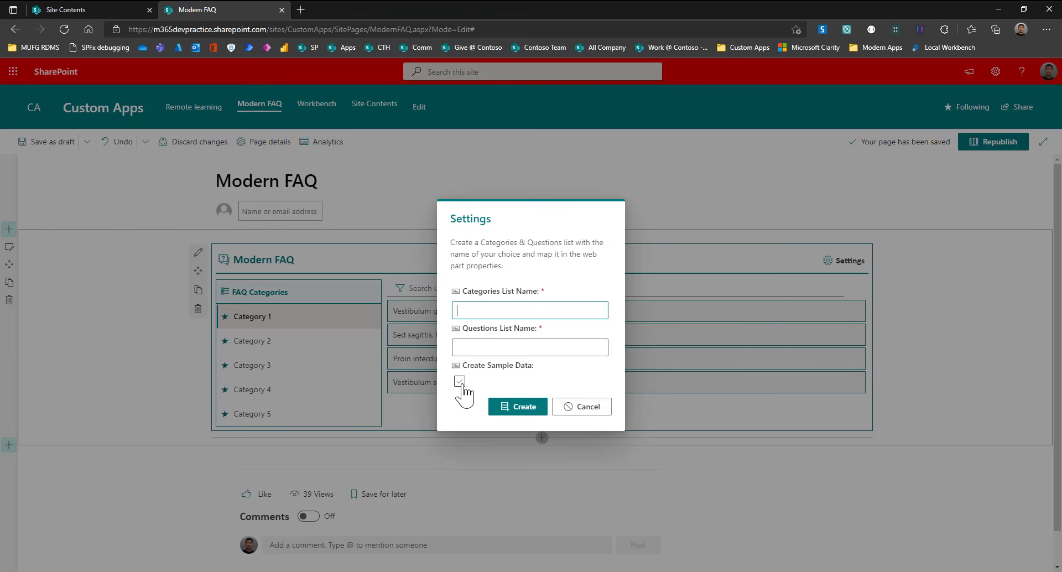
left_click(586, 409)
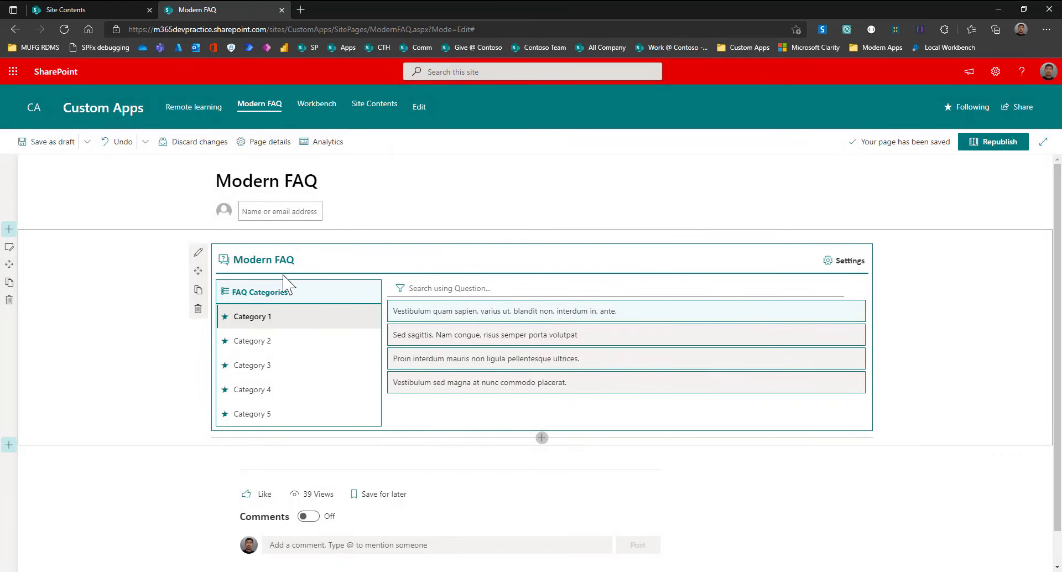
left_click(198, 252)
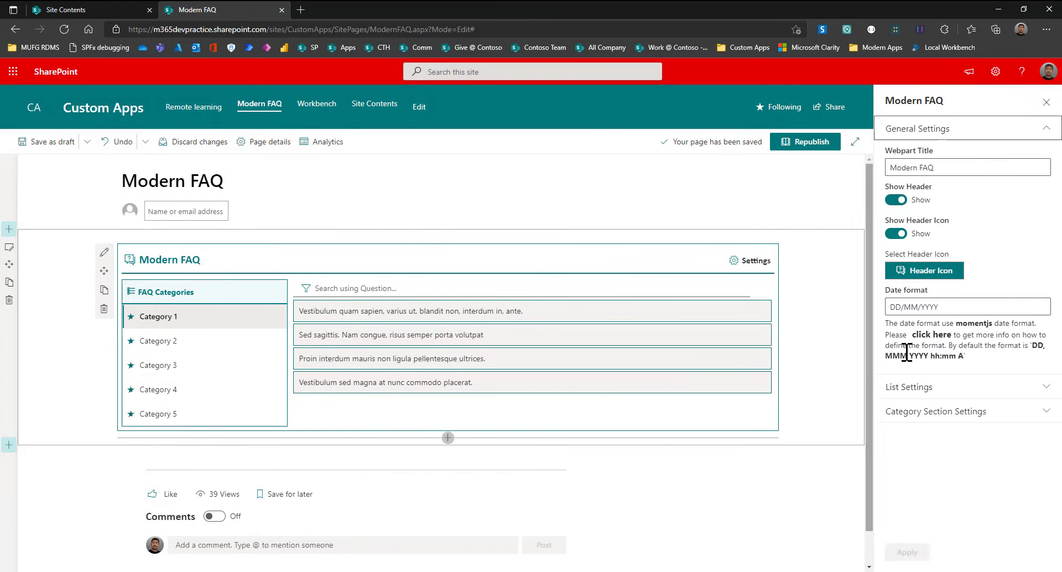
left_click(931, 393)
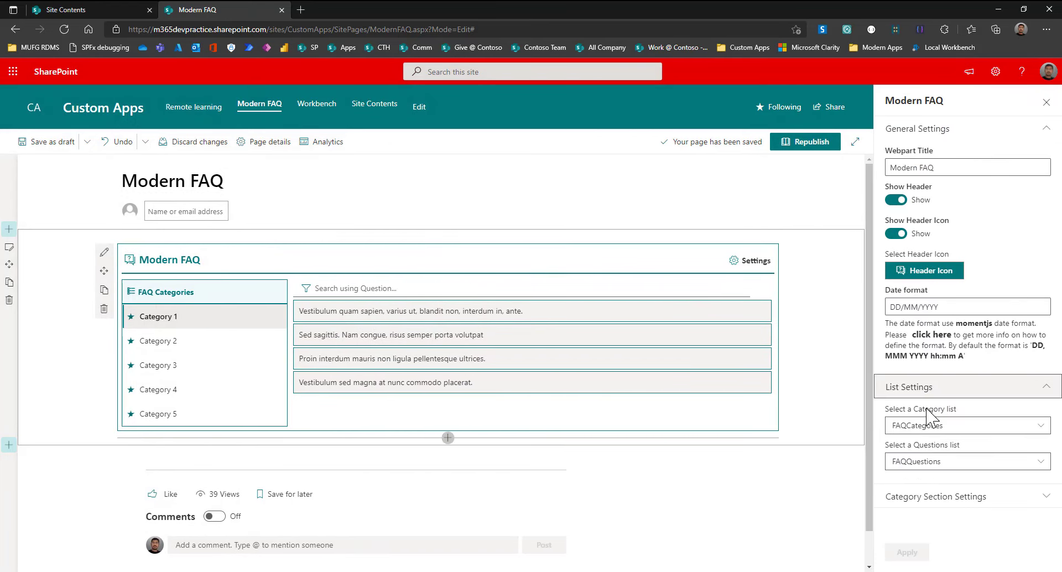
left_click(926, 437)
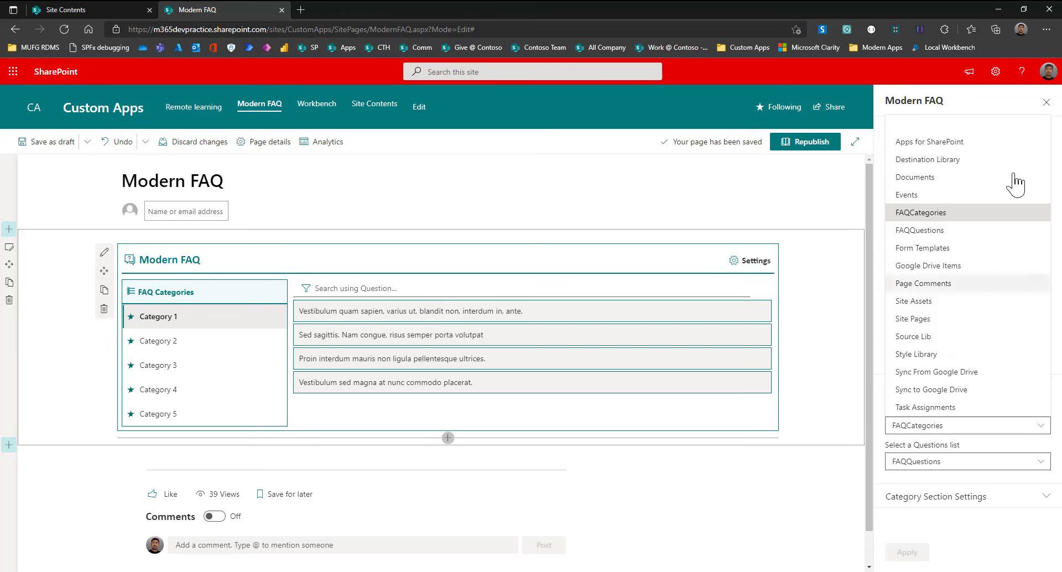
left_click(1047, 102)
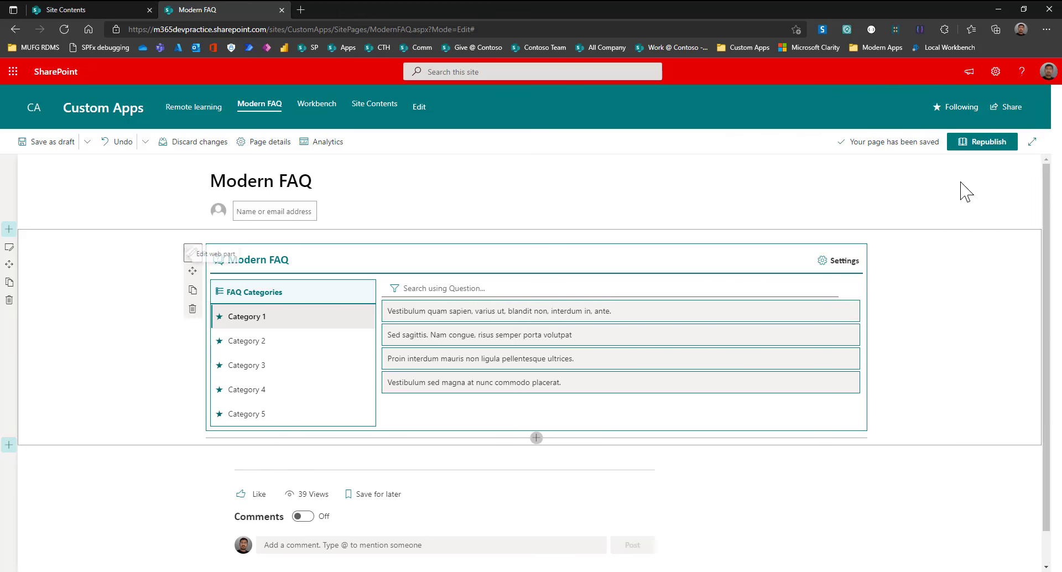
Create a categories list named "New Categories" and a questions list named "New Questions" with sample data from the web part settings
left_click(854, 263)
left_click(502, 310)
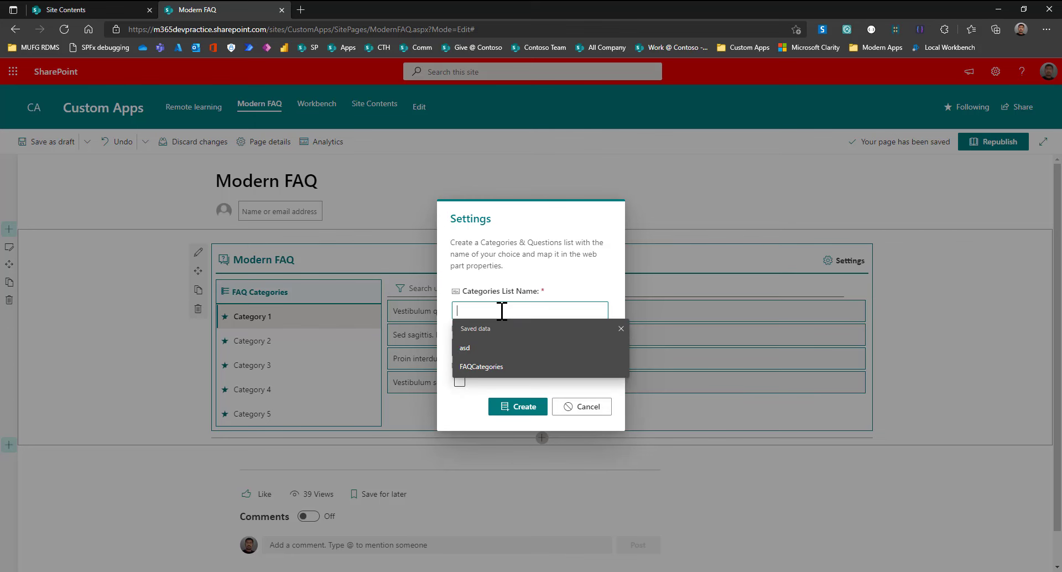
type("New C")
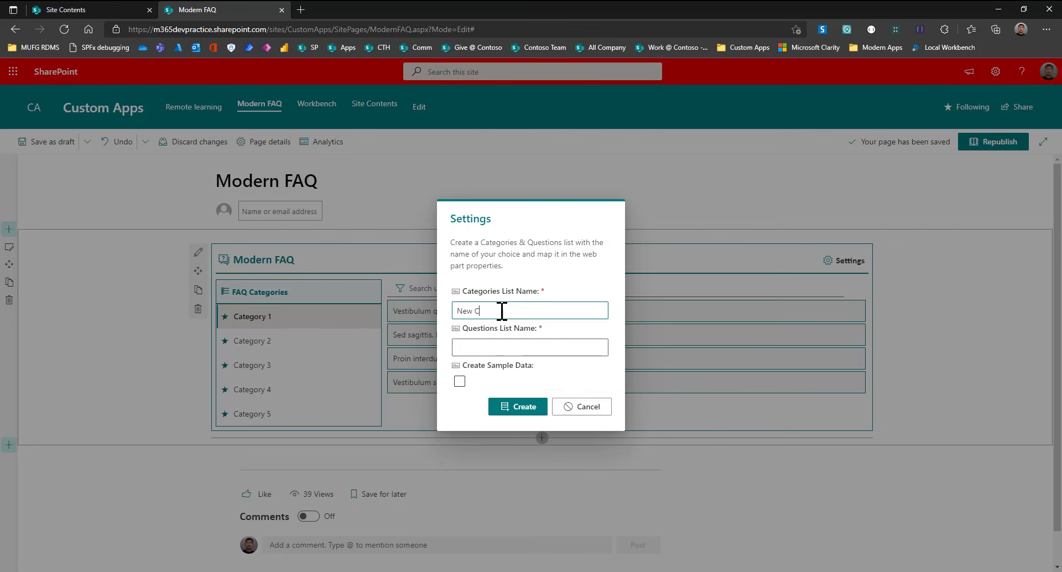
type("ategories")
key("Tab")
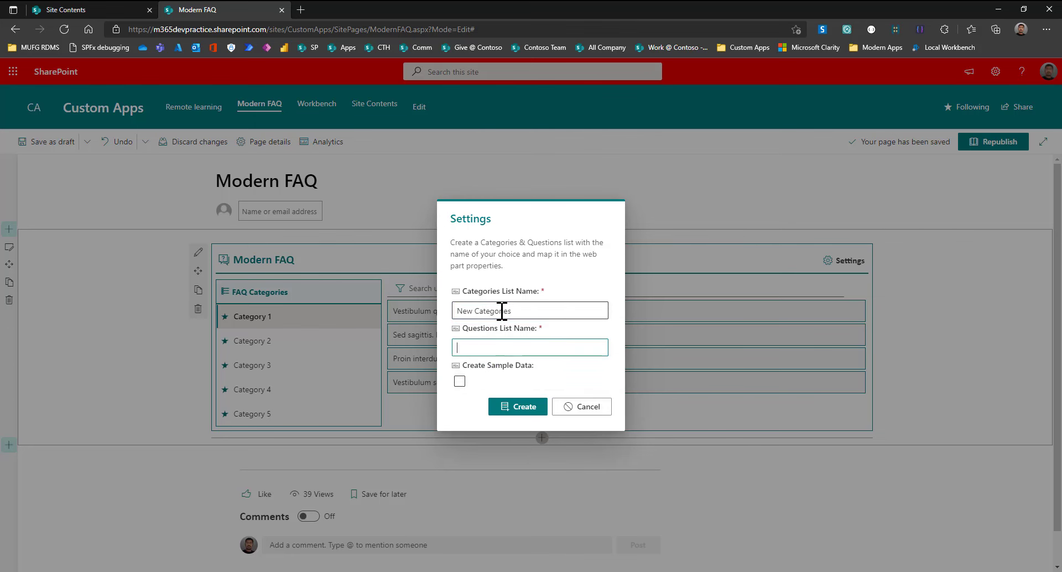
type("New Questions")
left_click(460, 381)
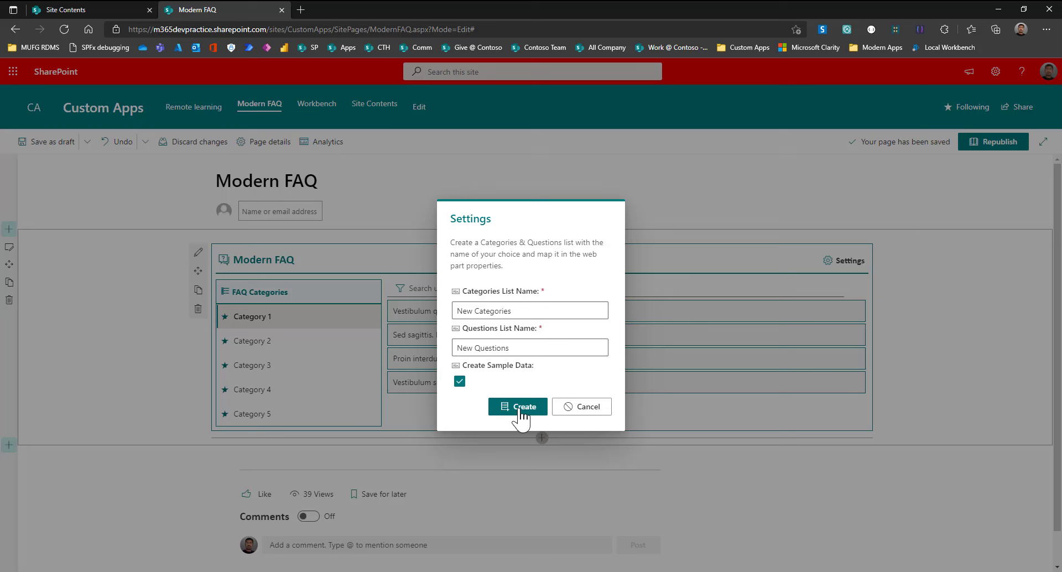
left_click(515, 411)
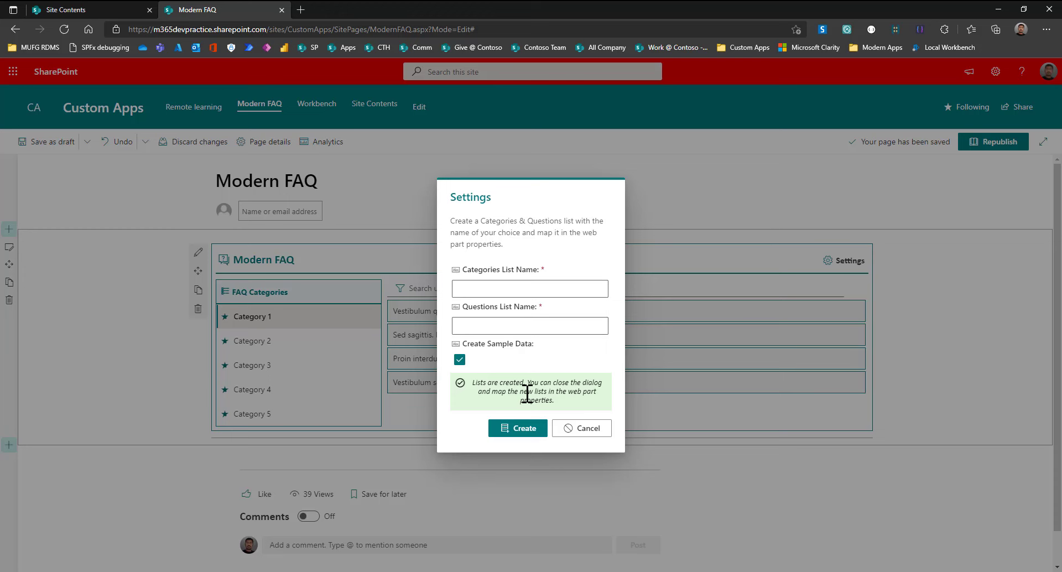
left_click(582, 429)
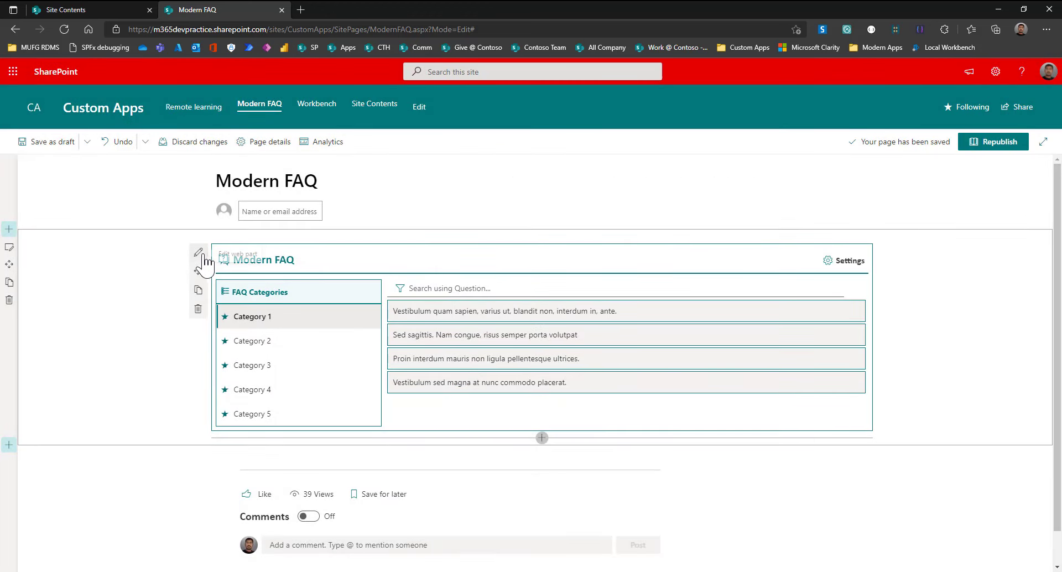
Map New Categories as the category list and New Questions as the questions list, apply the change, and close the properties
left_click(198, 252)
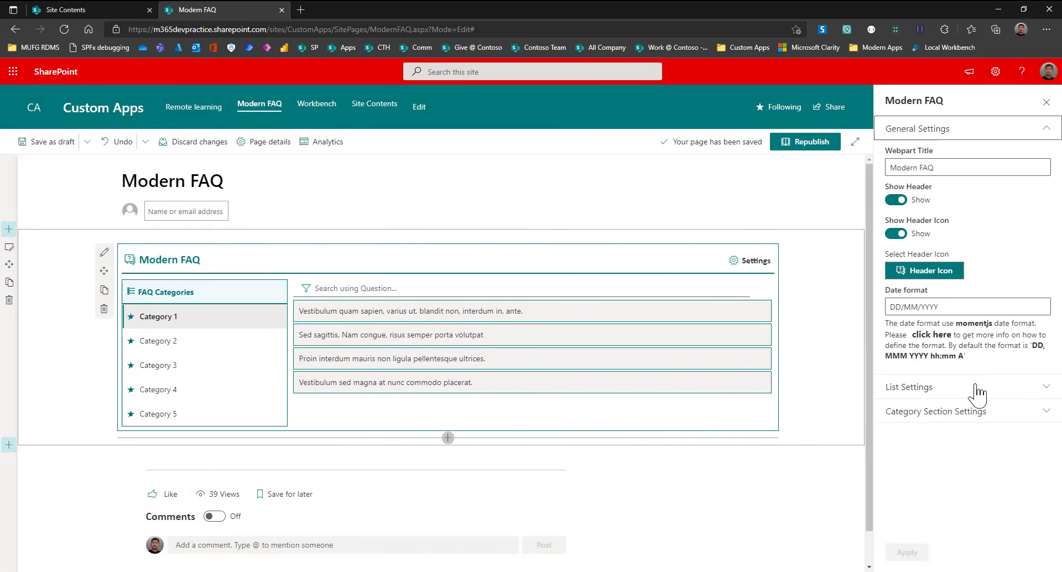
left_click(966, 394)
left_click(963, 429)
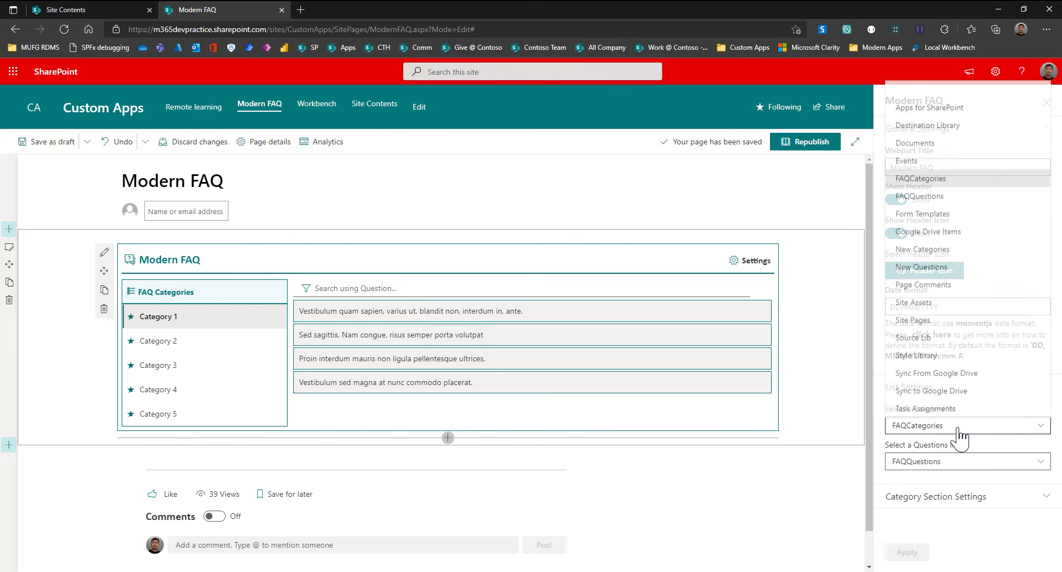
left_click(923, 249)
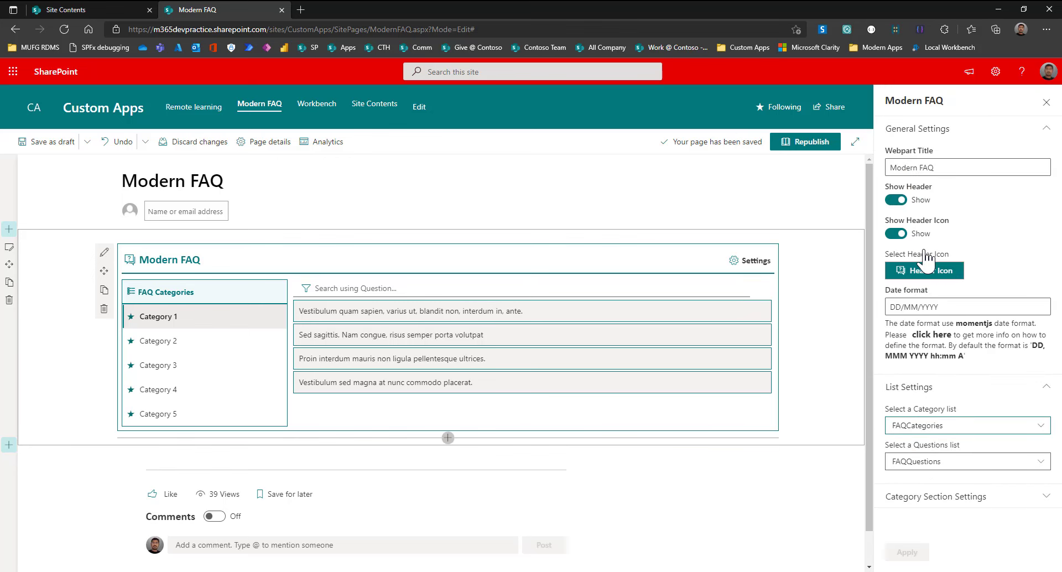
left_click(948, 466)
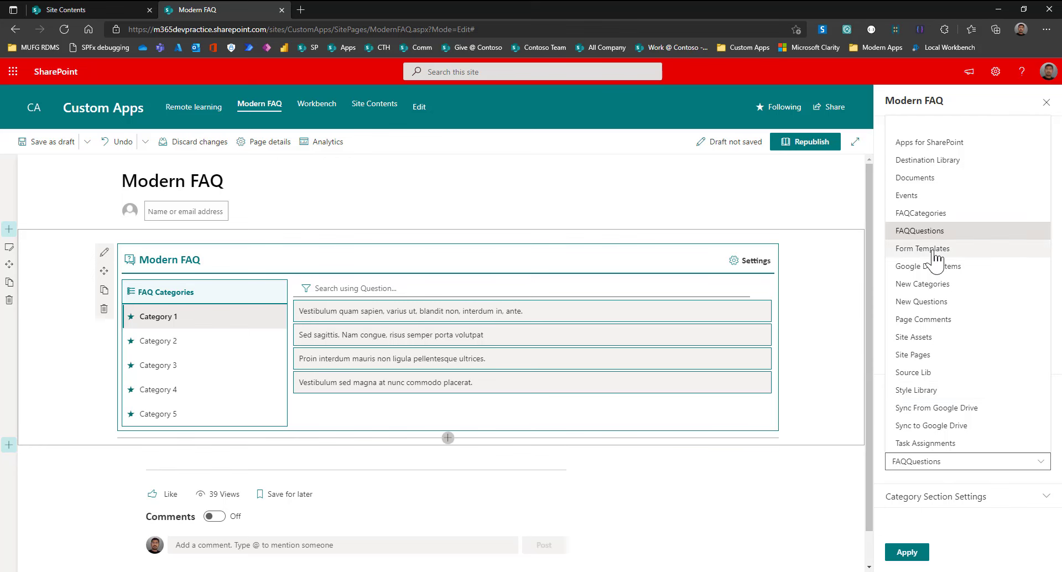
left_click(921, 302)
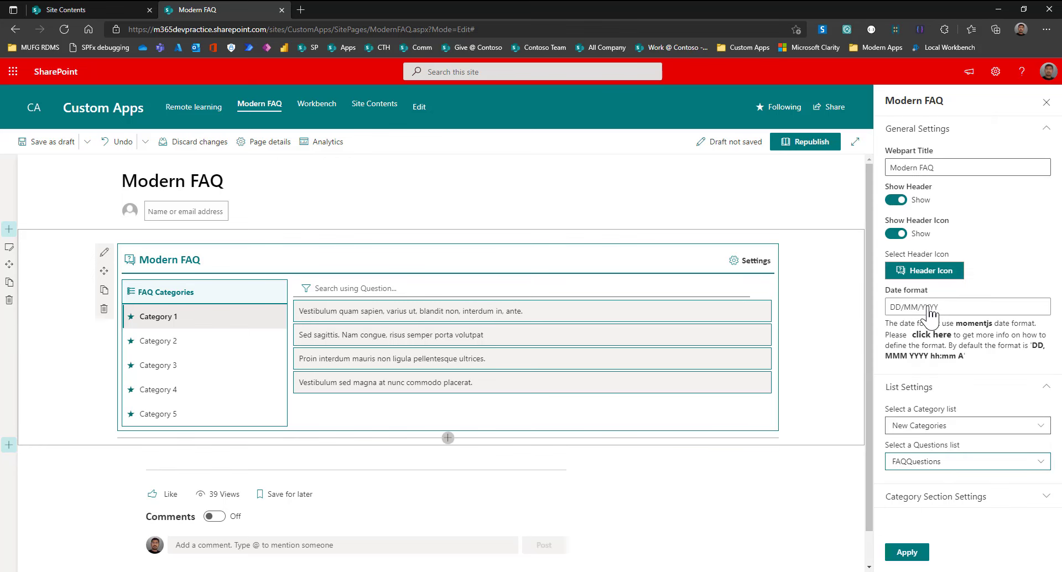
left_click(914, 555)
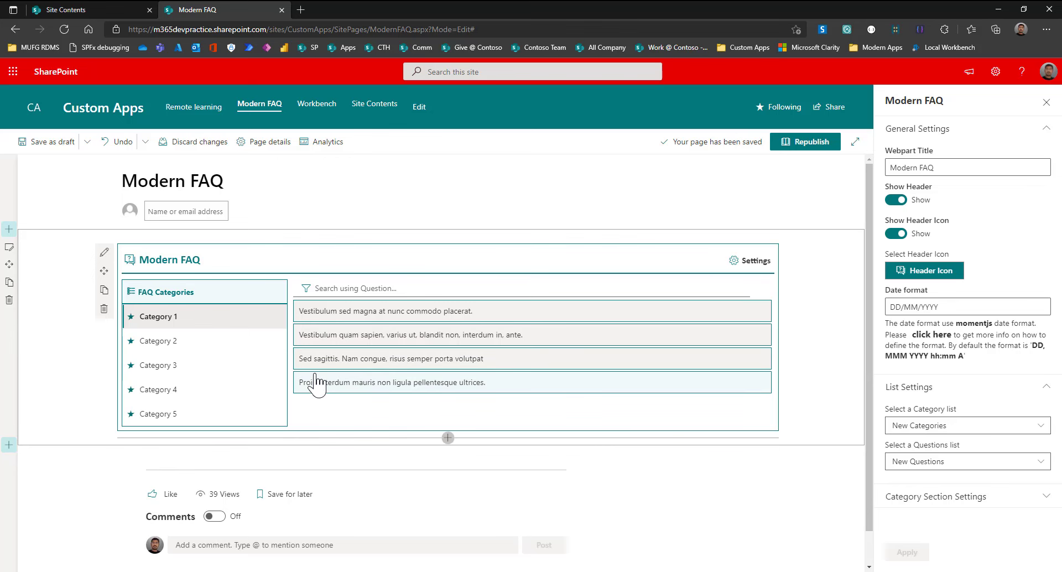
left_click(1047, 103)
Open the FAQCategories list from Site Contents and rename the first category to "Category 1 Modified"
left_click(74, 7)
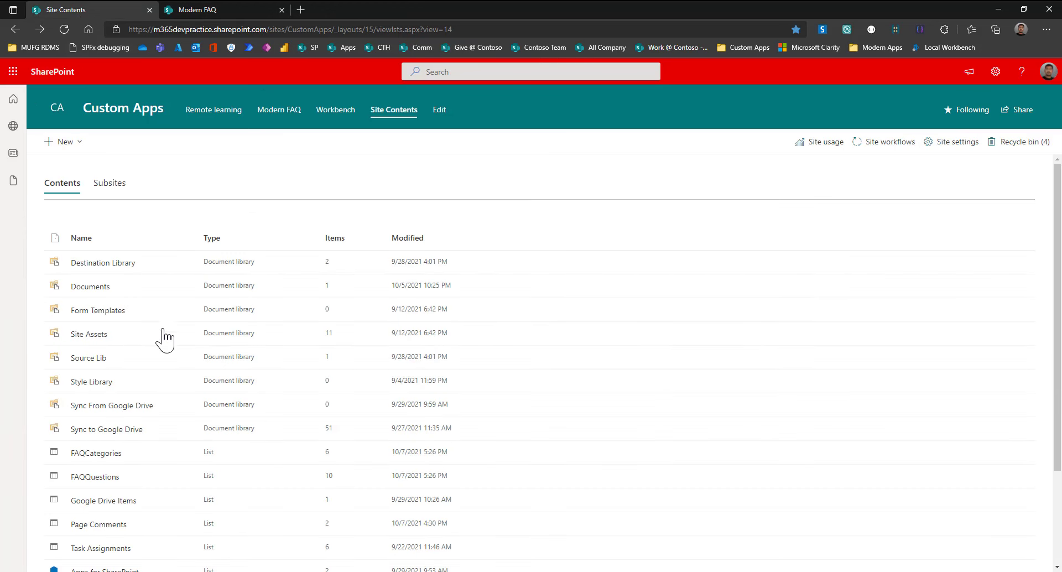
left_click(102, 391)
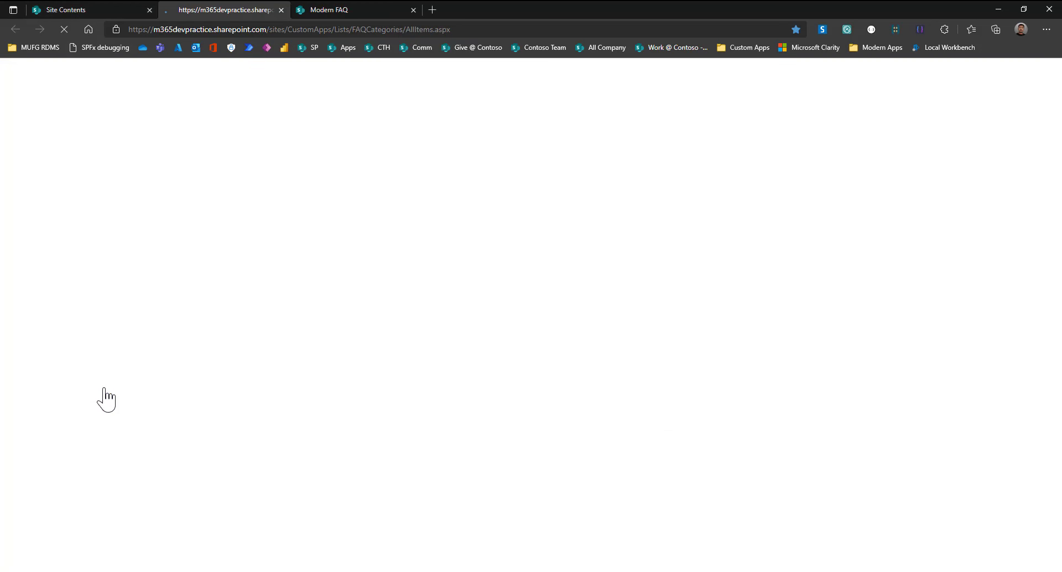
left_click(236, 239)
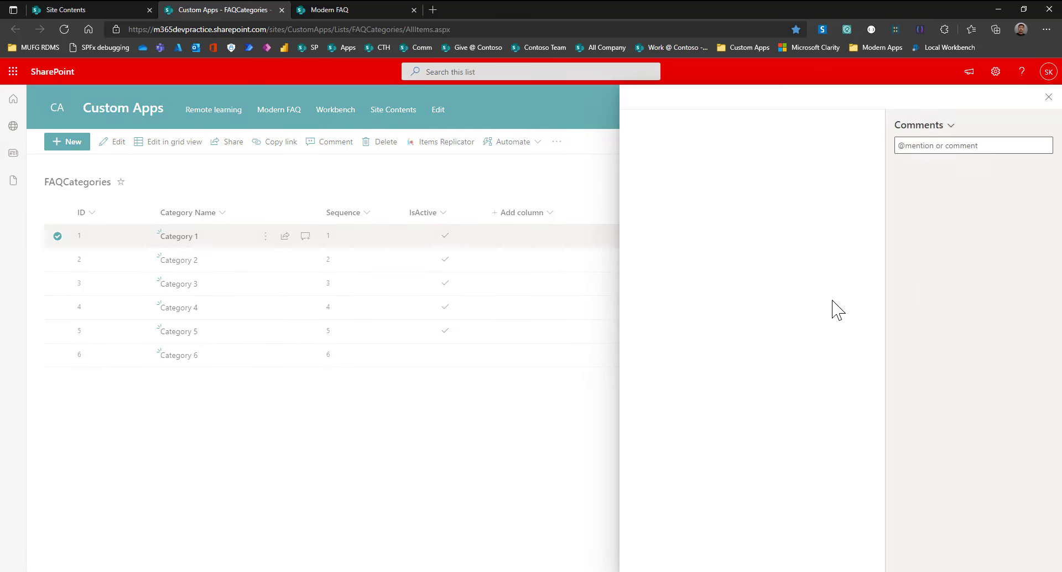
left_click(697, 179)
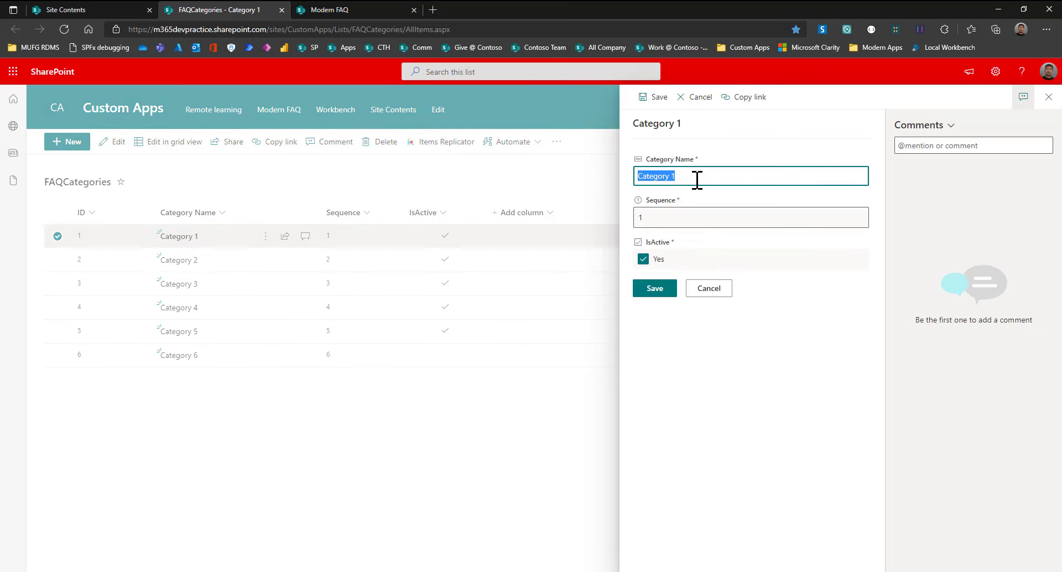
left_click(697, 177)
type("Modified")
left_click(652, 290)
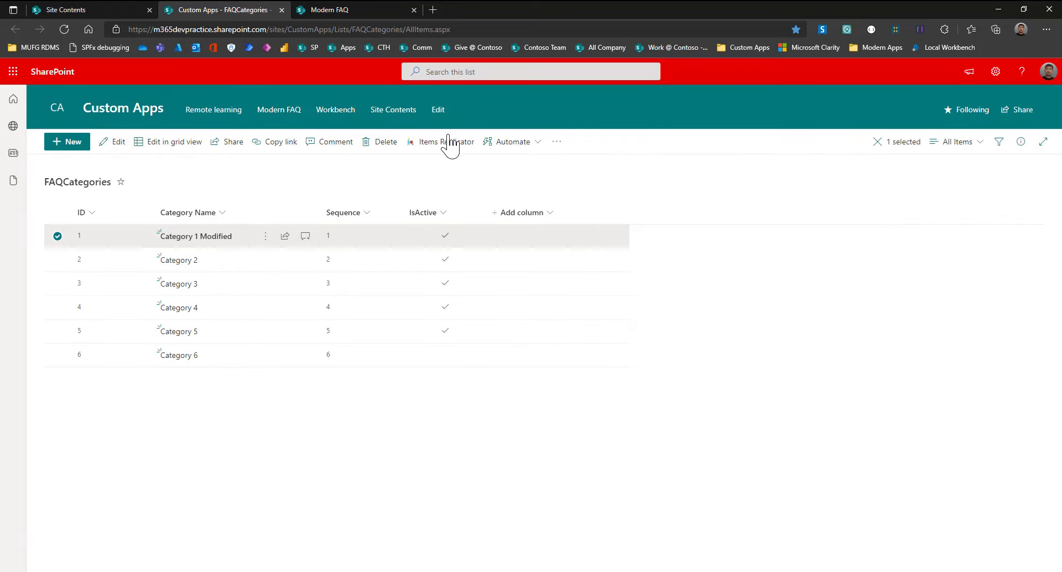
Republish the Modern FAQ page and browse the questions under the first three categories
left_click(337, 9)
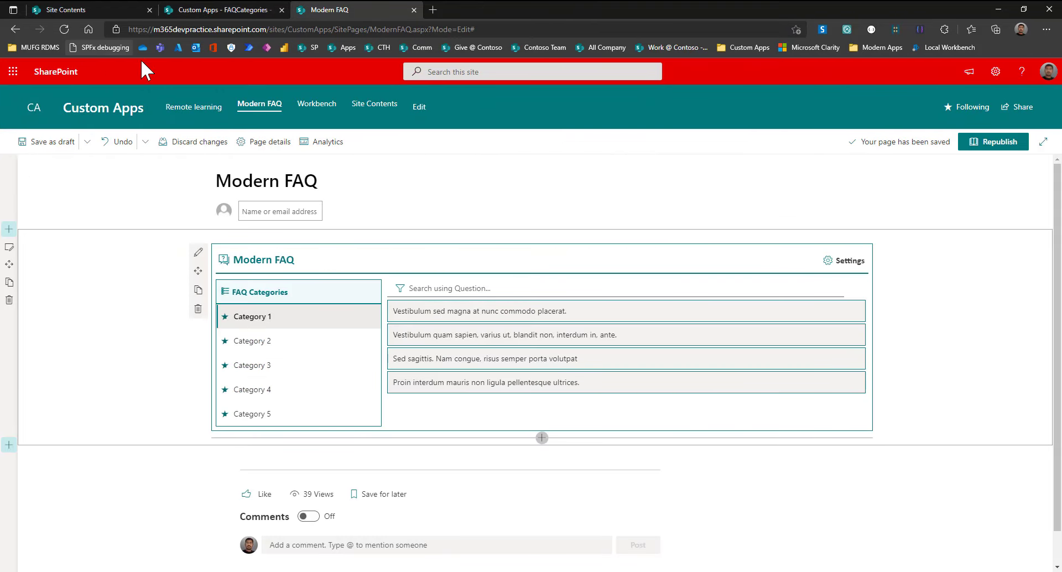
left_click(993, 141)
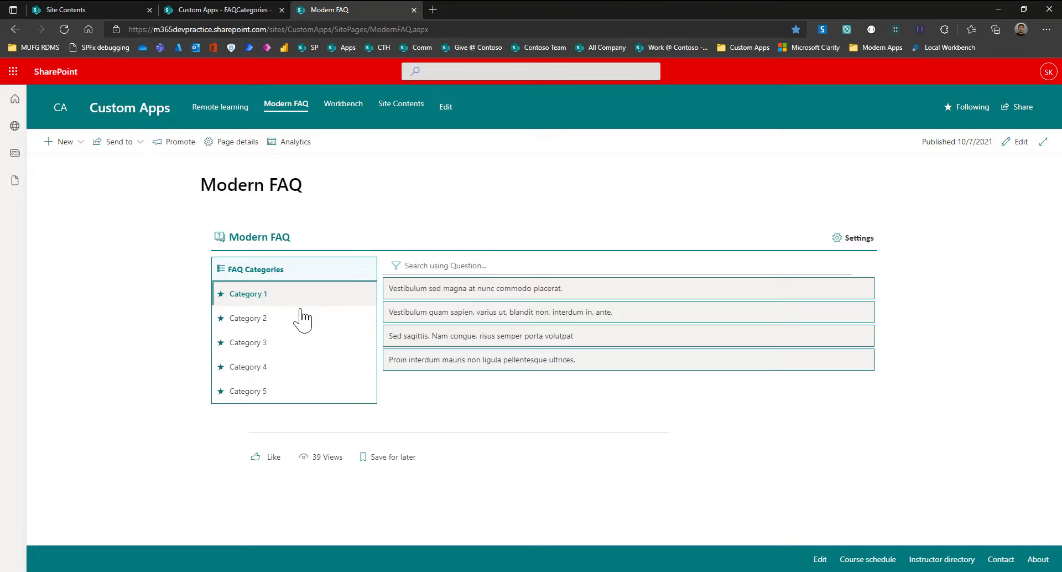
left_click(260, 326)
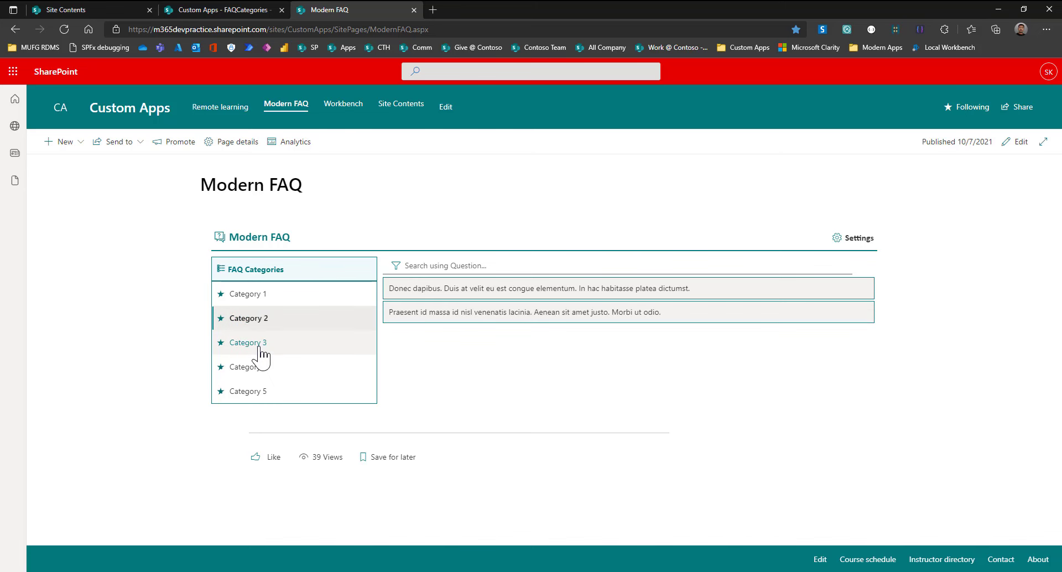
left_click(260, 348)
left_click(275, 299)
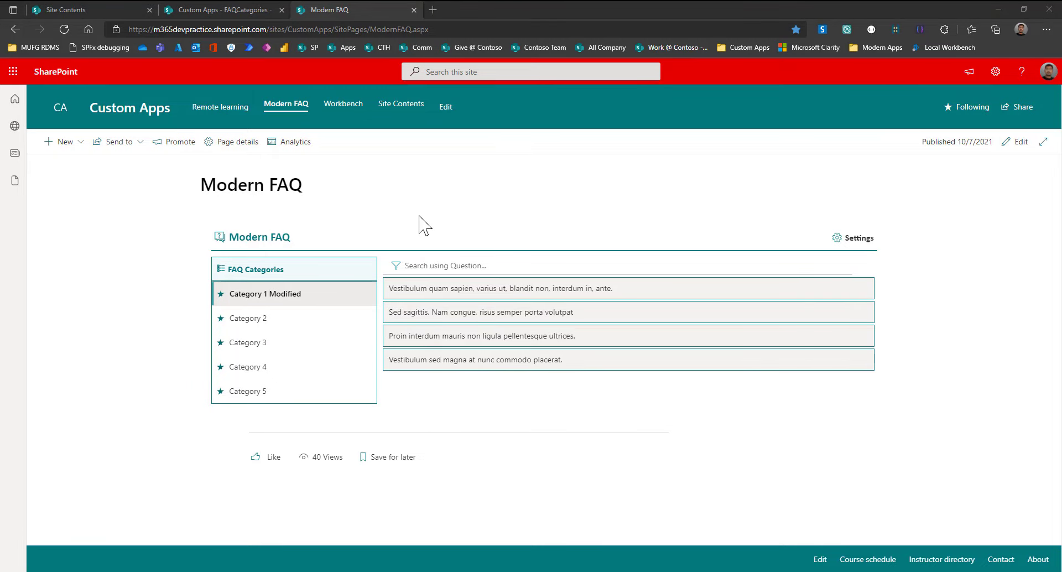
left_click(272, 323)
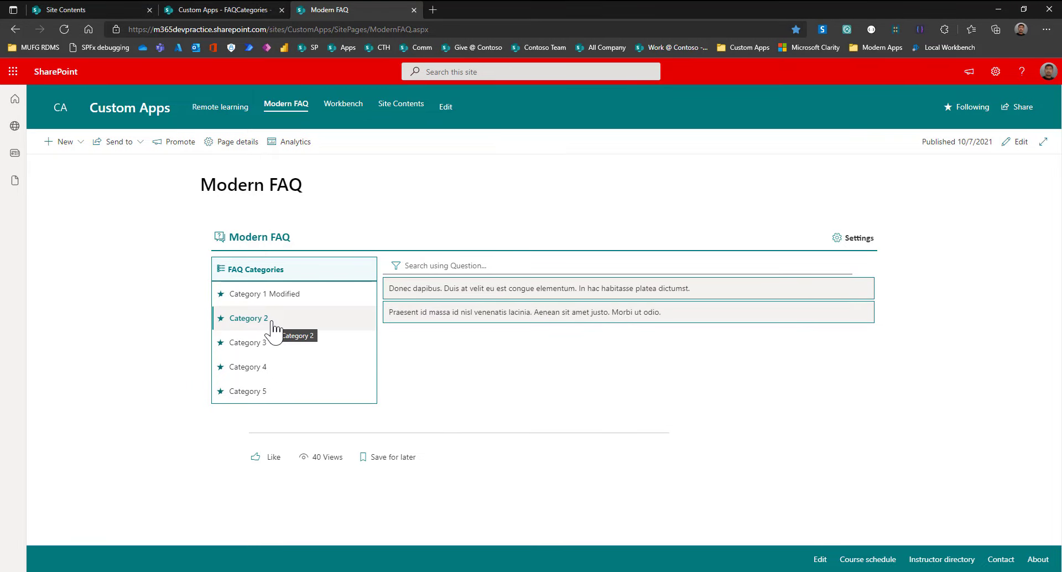
Browse the questions listed under Category 3, Category 4 and Category 5
left_click(272, 346)
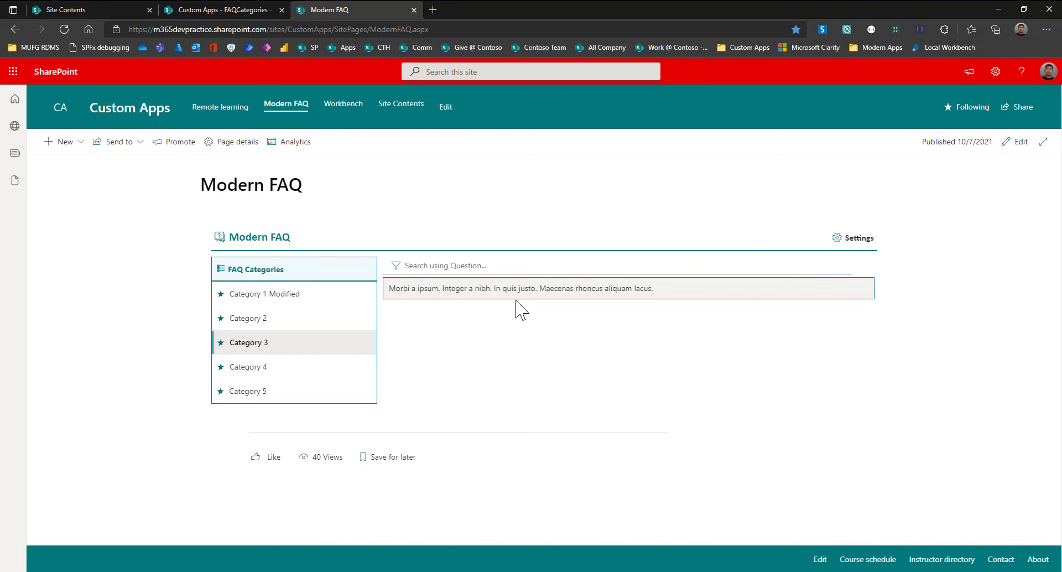
left_click(268, 367)
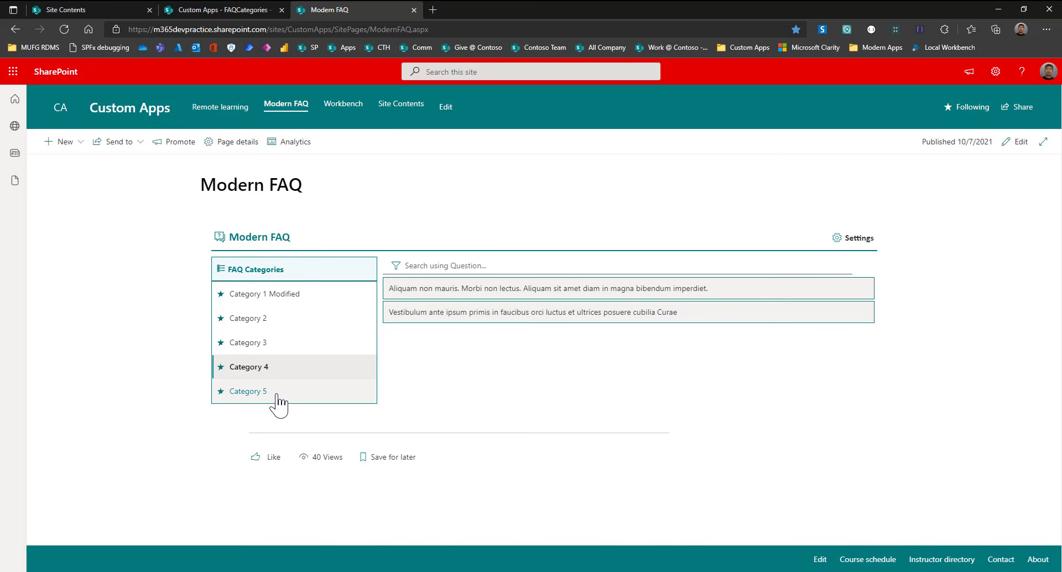
left_click(278, 396)
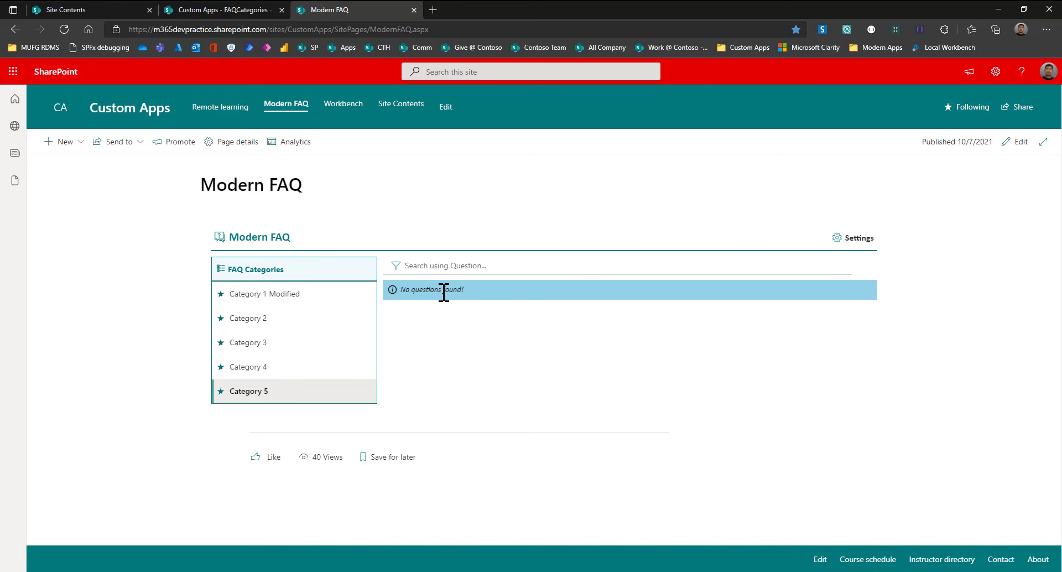
Expand the first two questions under Category 1 Modified and read their answers and modified dates
left_click(292, 296)
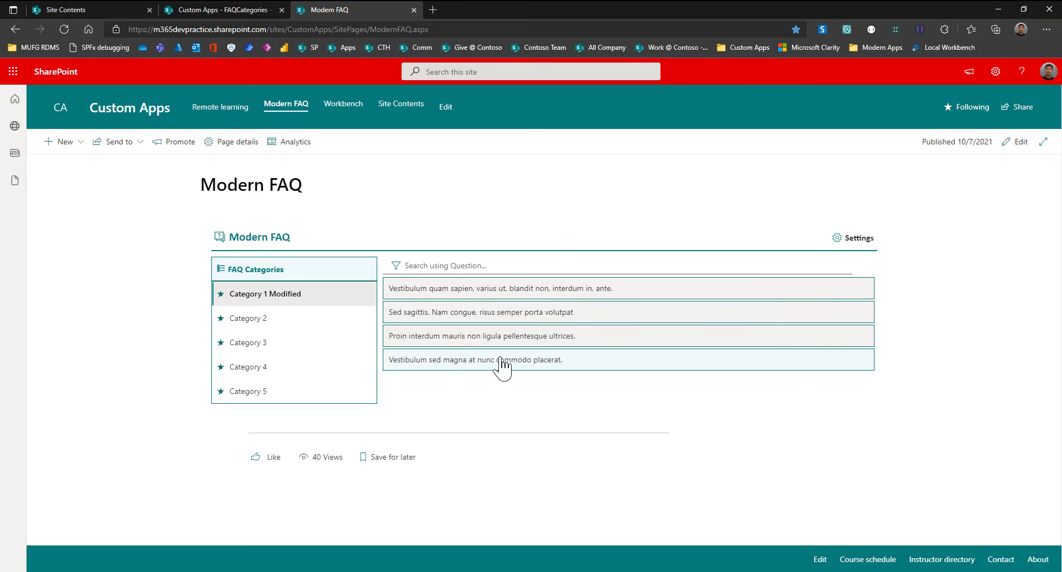
left_click(523, 288)
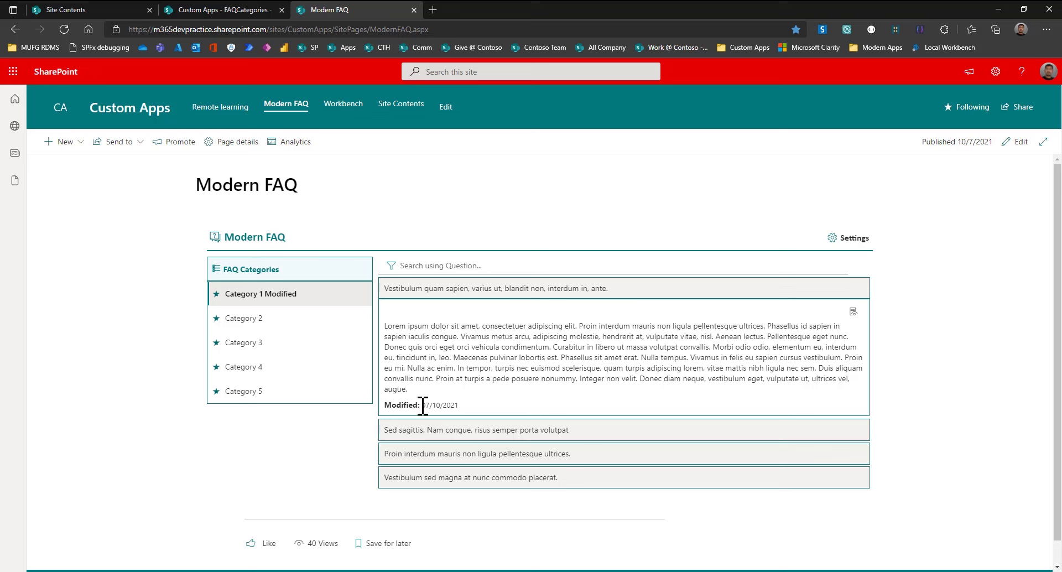
left_click_drag(423, 405, 462, 405)
left_click(467, 408)
left_click(615, 434)
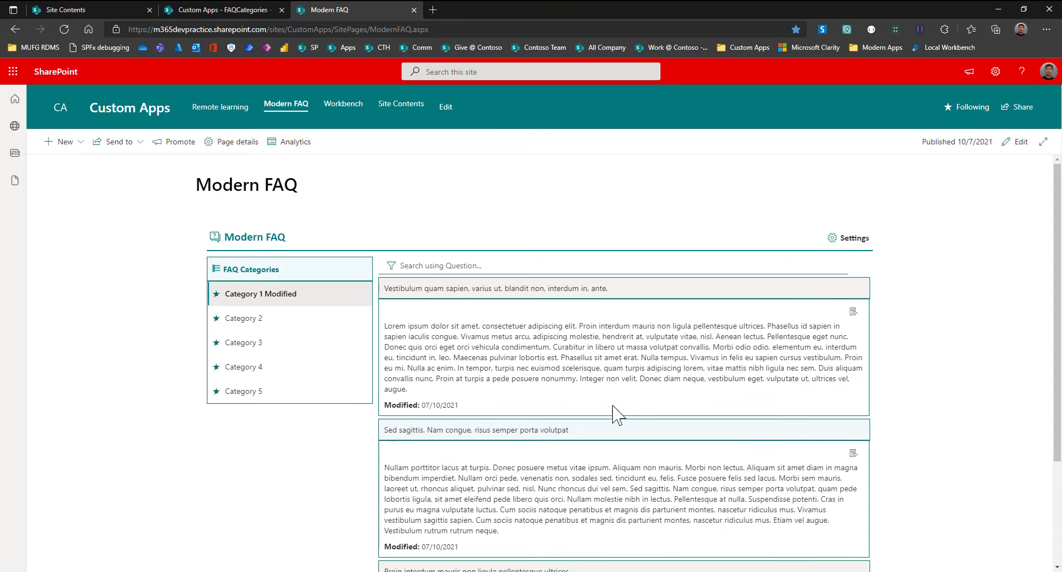
scroll(624, 360, "down", 2)
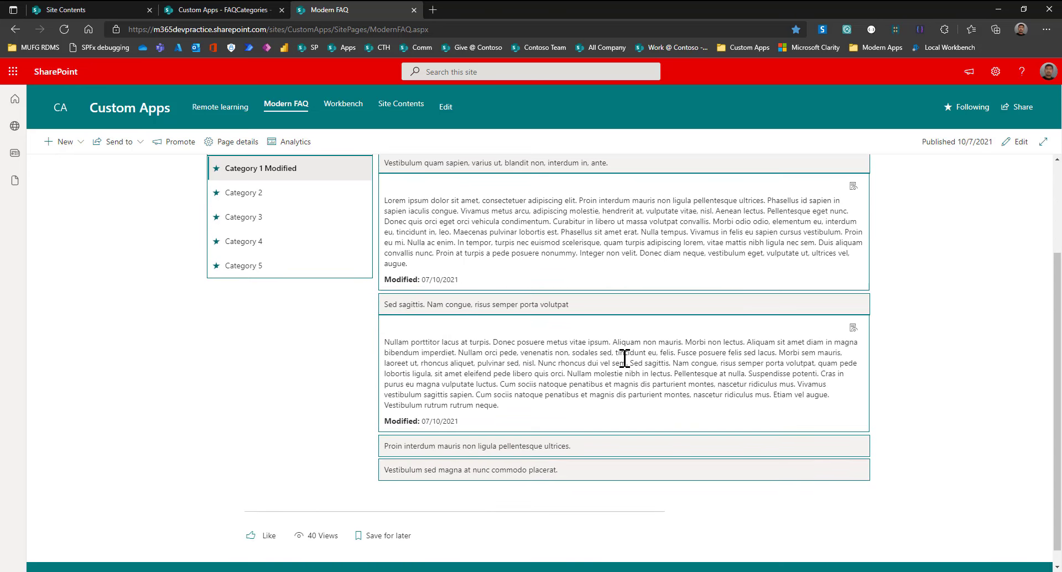
Switch to Category 2 and back to Category 1 Modified, and expand the top two questions to check their order and counters
left_click(258, 193)
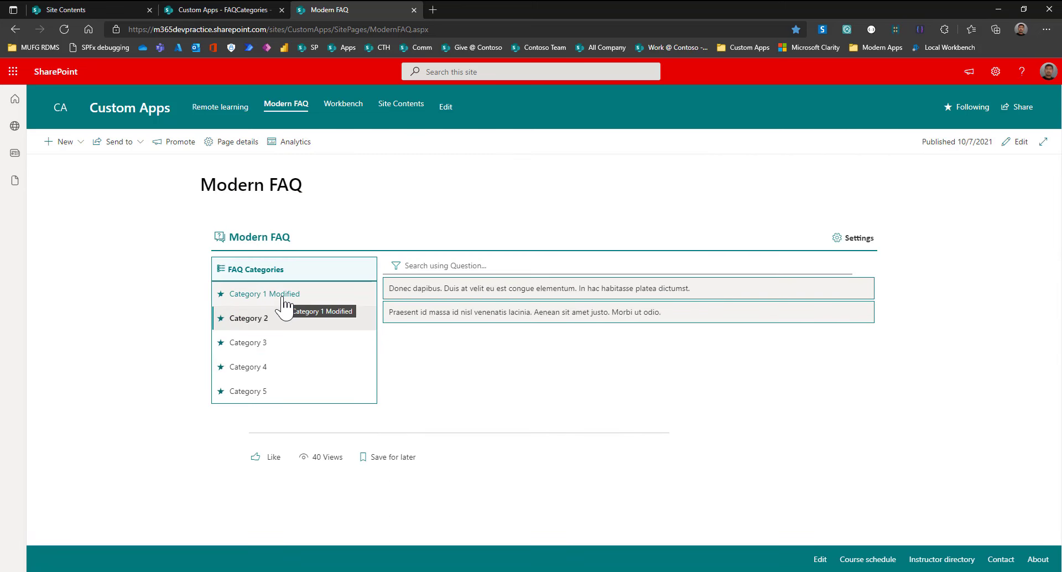
left_click(284, 302)
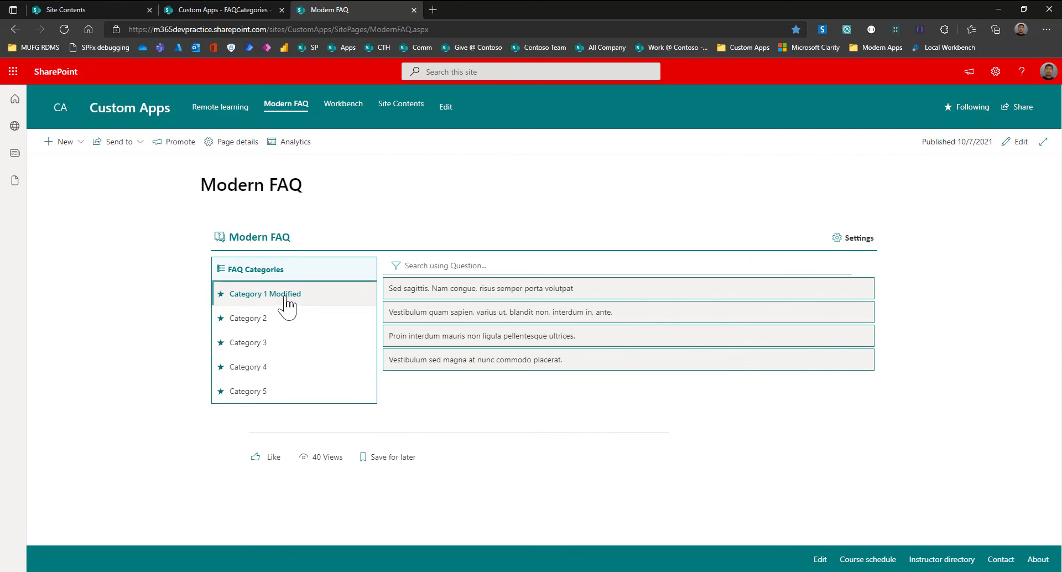
left_click(616, 288)
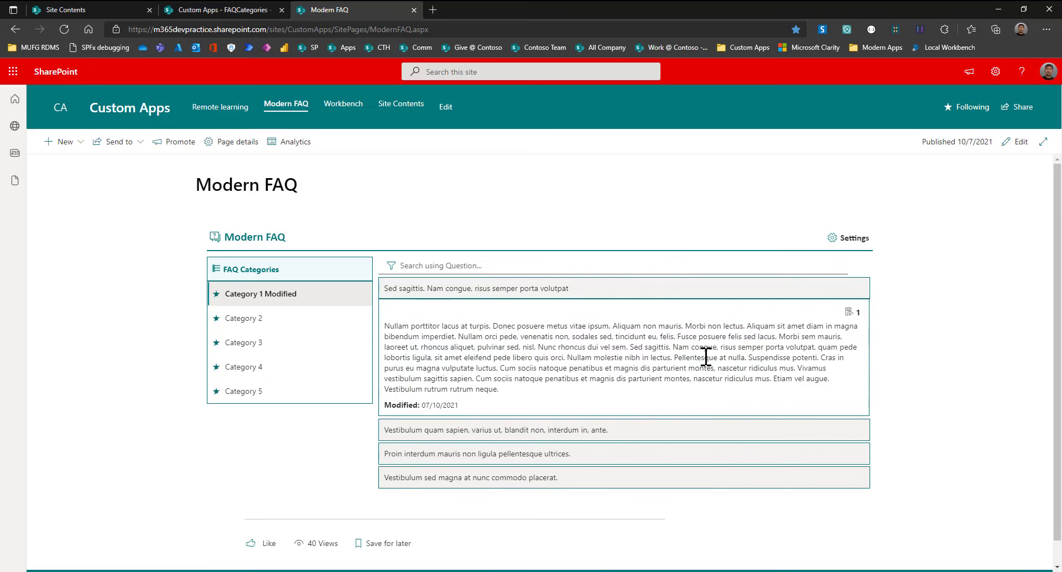
left_click(616, 431)
scroll(592, 373, "down", 1)
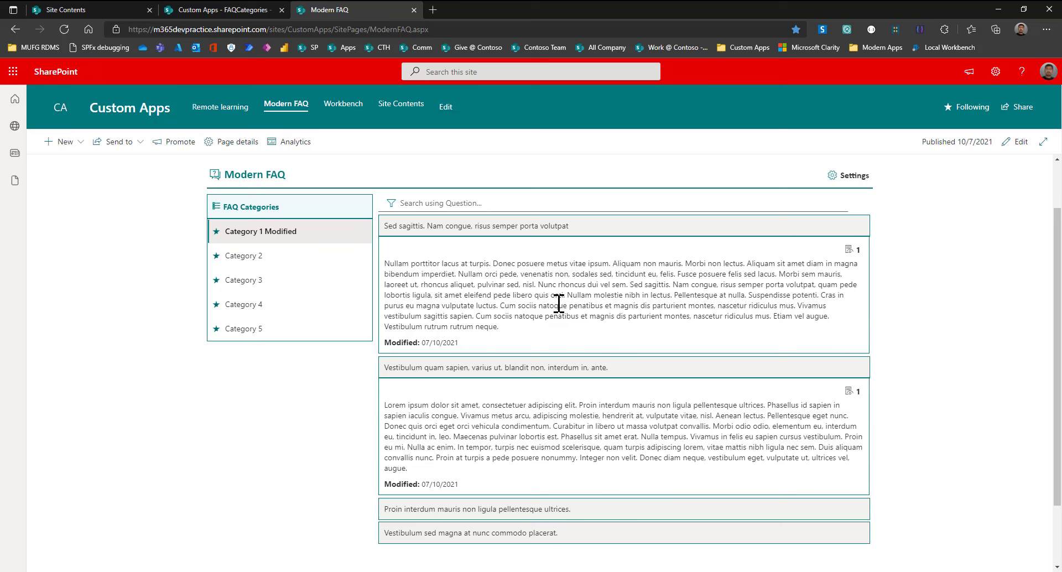
Search the Category 1 Modified questions for "sed", change the search to "vest", and expand the two questions beginning with Vestibulum
left_click(506, 203)
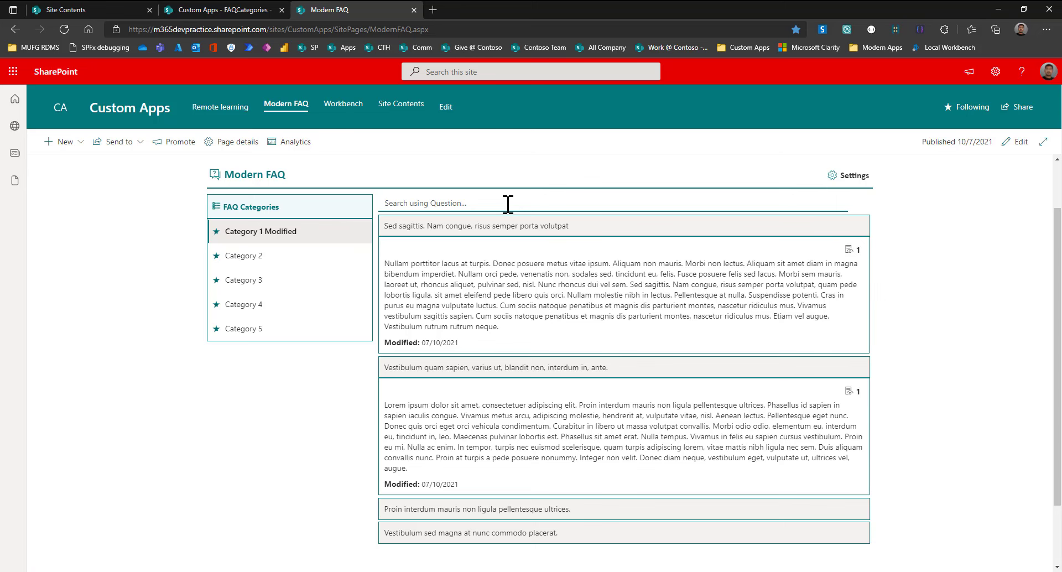
type("sed")
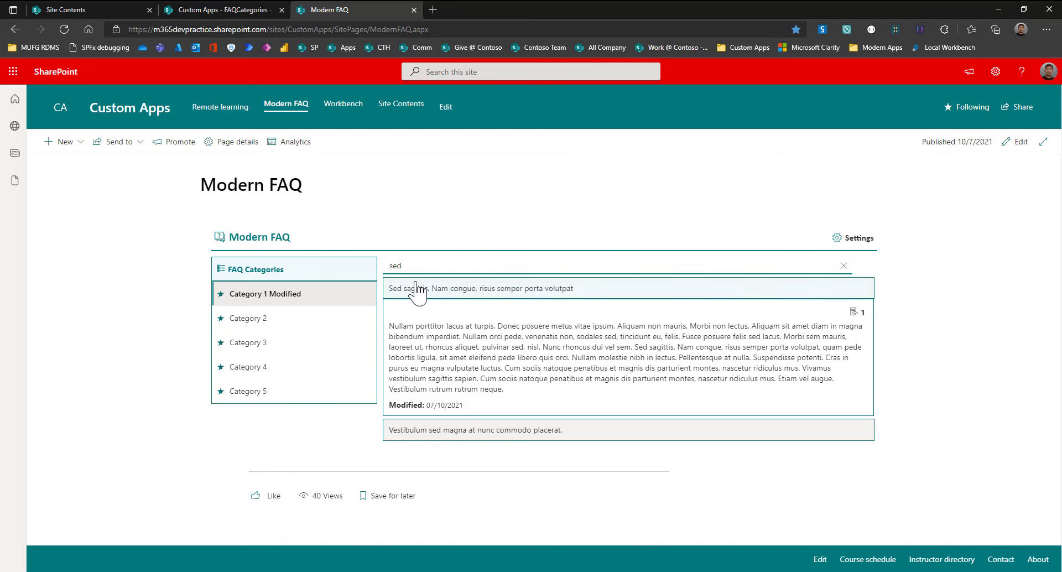
left_click_drag(408, 266, 381, 266)
type("vest")
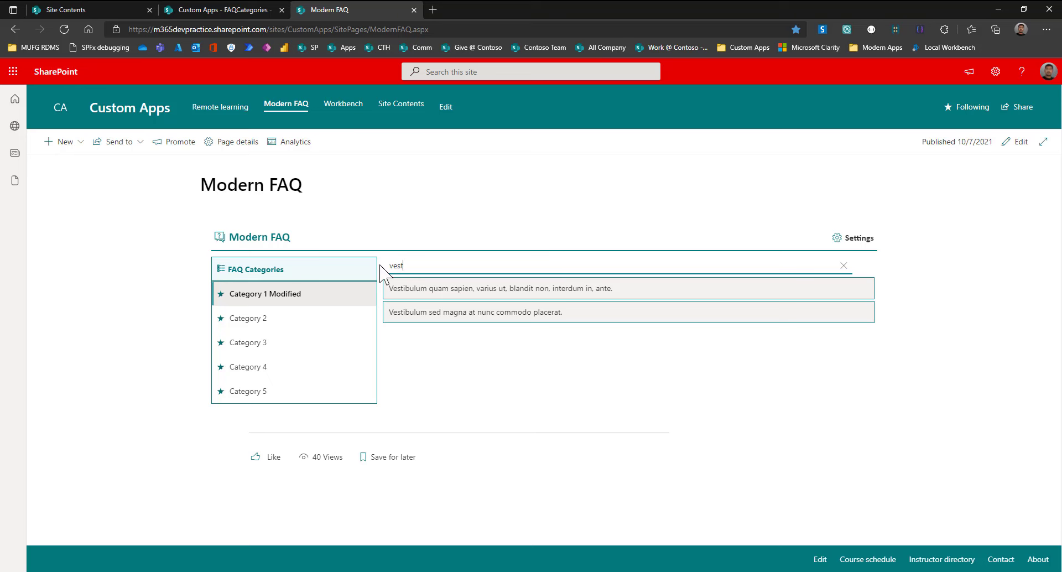
left_click(493, 315)
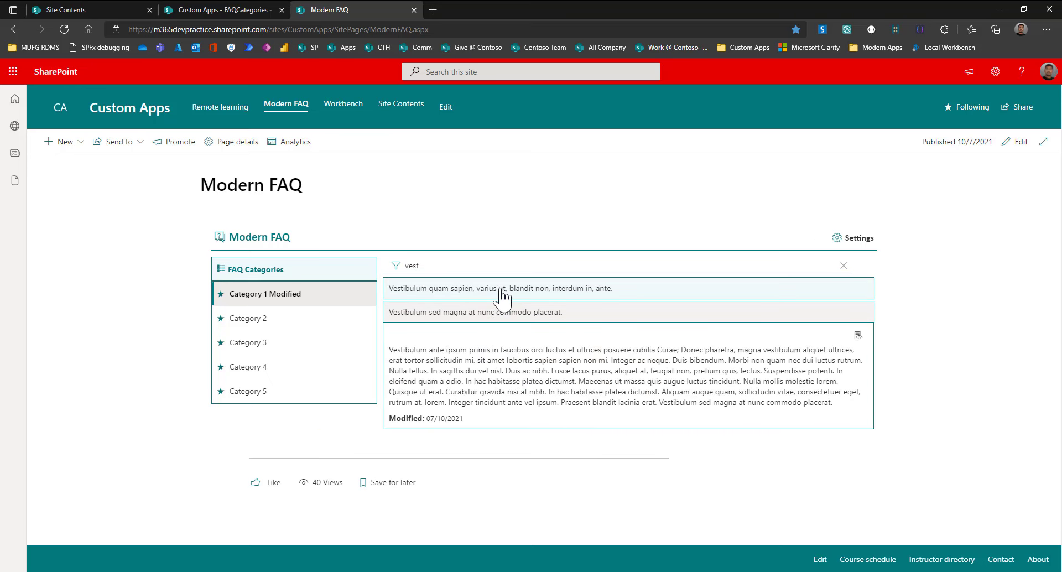
left_click(501, 290)
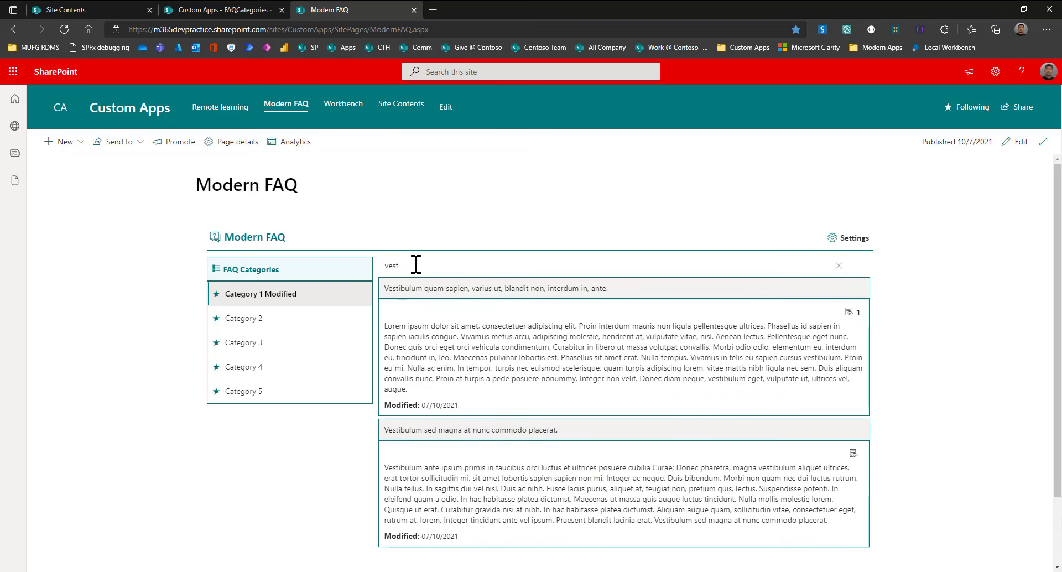
left_click(493, 267)
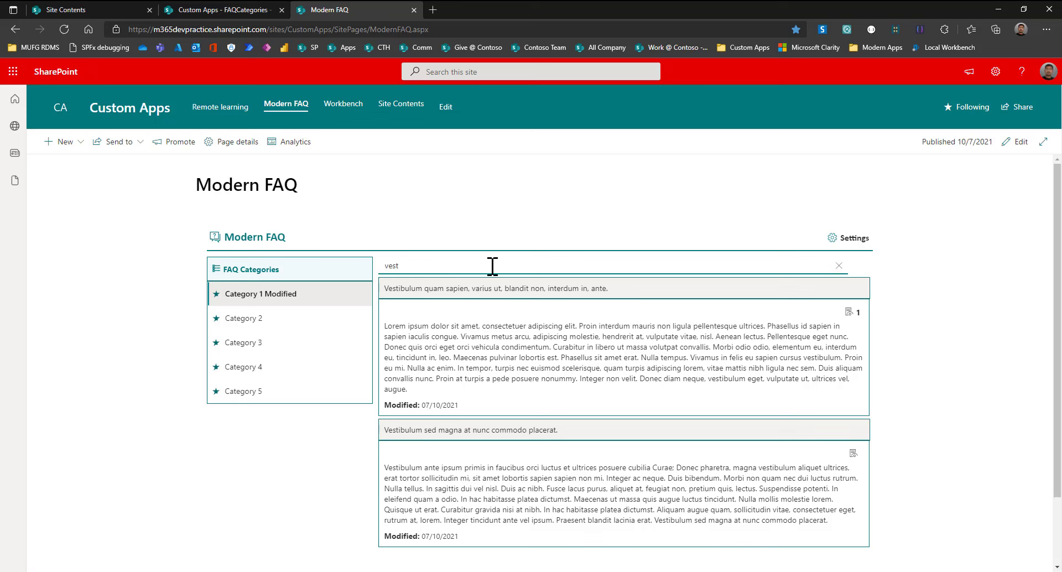